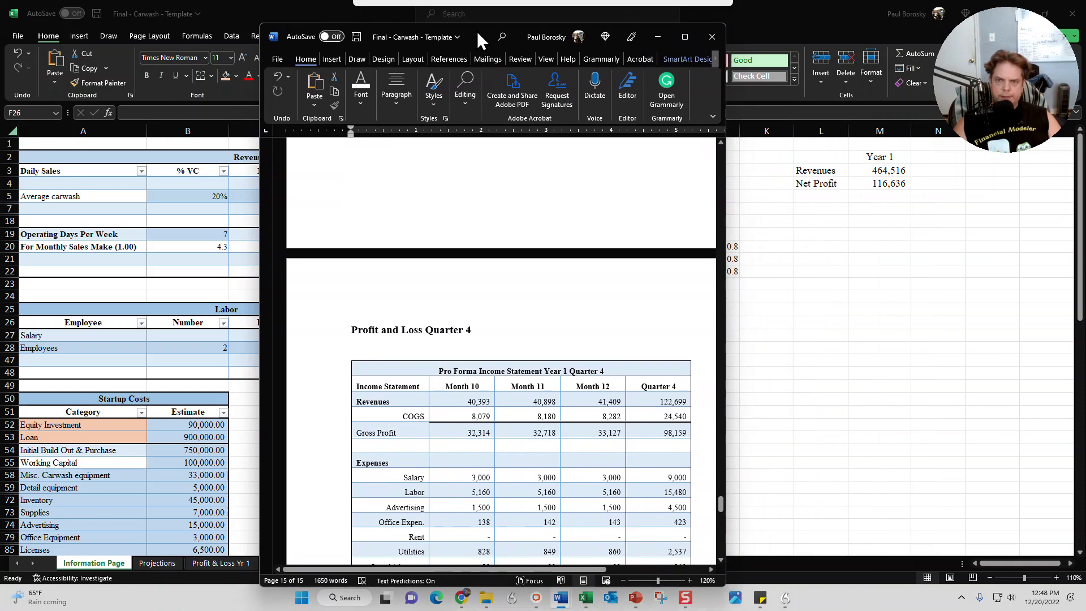
- Return the Word business plan to its cover page, move its window off the workbook, and show the Information Page sheet
{"action": "left_click_drag", "start_coordinate": [726, 518], "coordinate": [725, 163]}
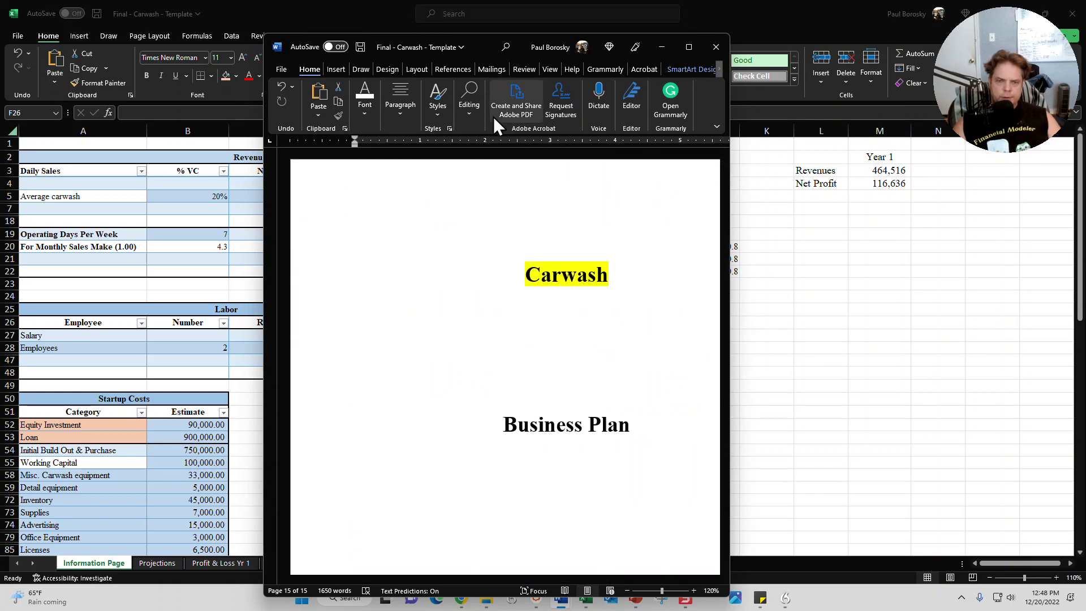
{"action": "left_click_drag", "start_coordinate": [488, 45], "coordinate": [1085, 128]}
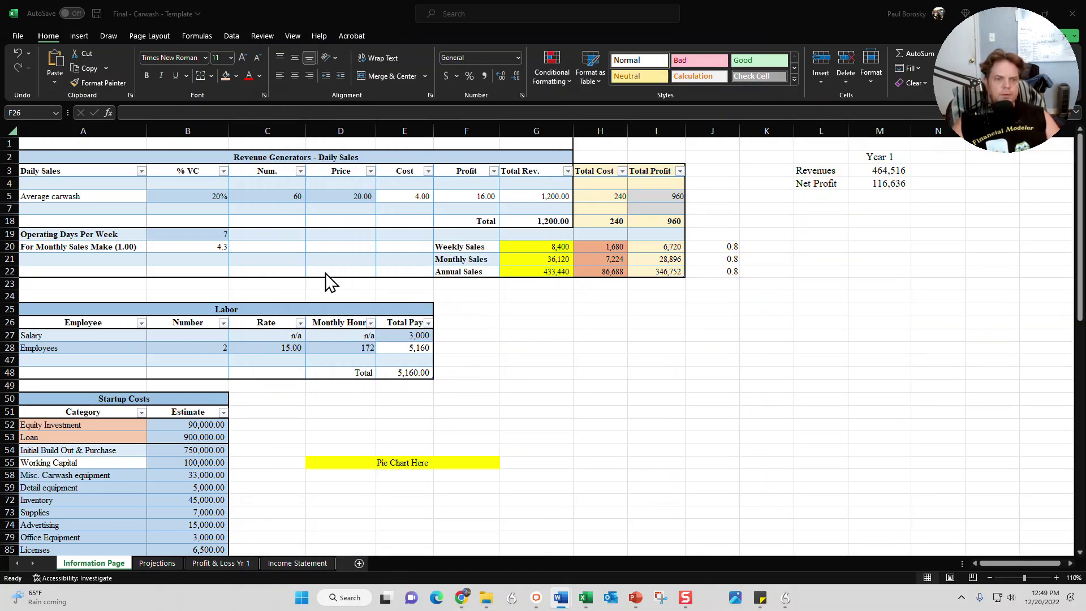
{"action": "left_click", "coordinate": [159, 564]}
{"action": "left_click", "coordinate": [104, 563]}
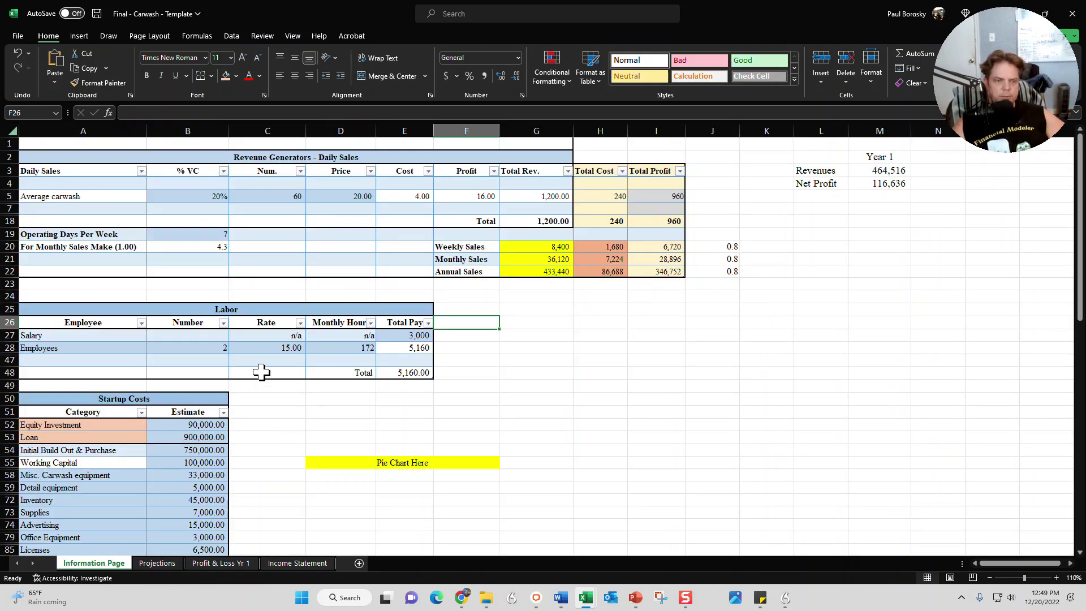
- Review the carwash sales inputs on the Information Page, plus the Projections, Profit & Loss Yr 1 and Income Statement sheets
{"action": "left_click", "coordinate": [208, 200]}
{"action": "left_click", "coordinate": [273, 196]}
{"action": "left_click", "coordinate": [357, 196]}
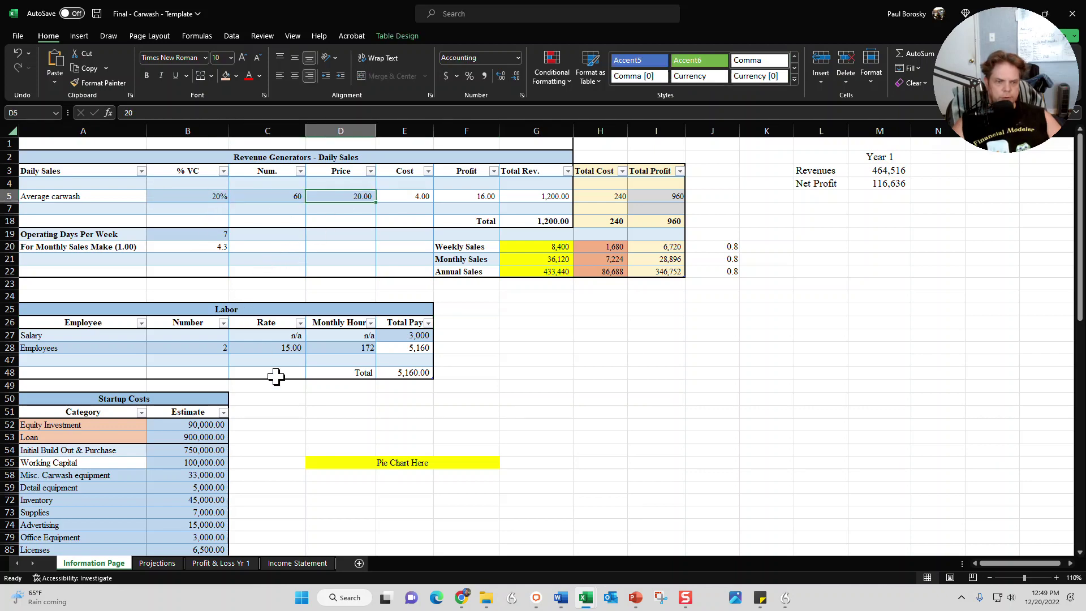
{"action": "left_click", "coordinate": [157, 563]}
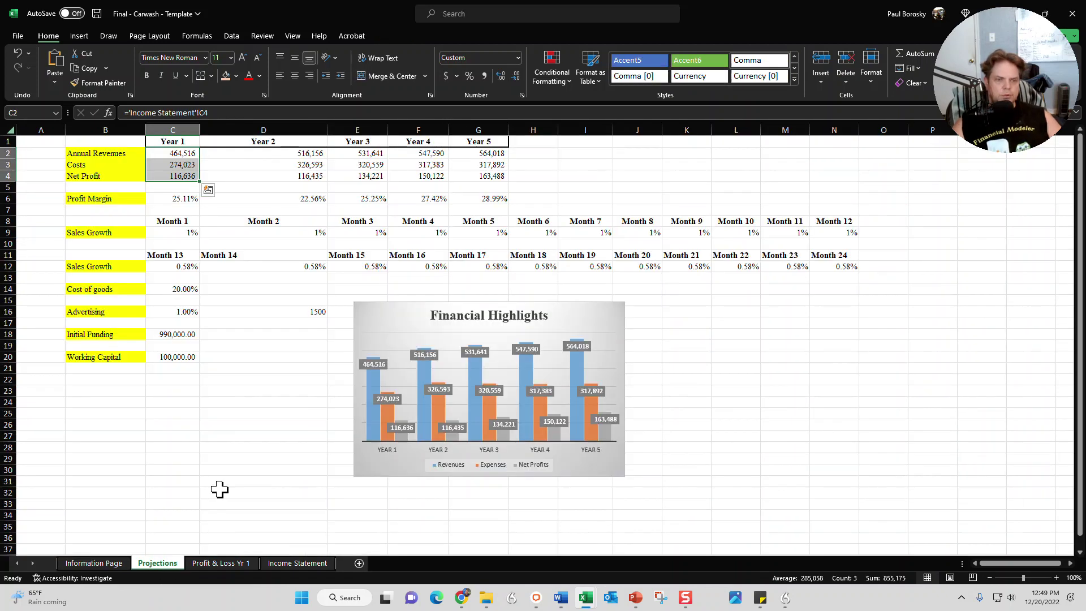
{"action": "left_click", "coordinate": [287, 391]}
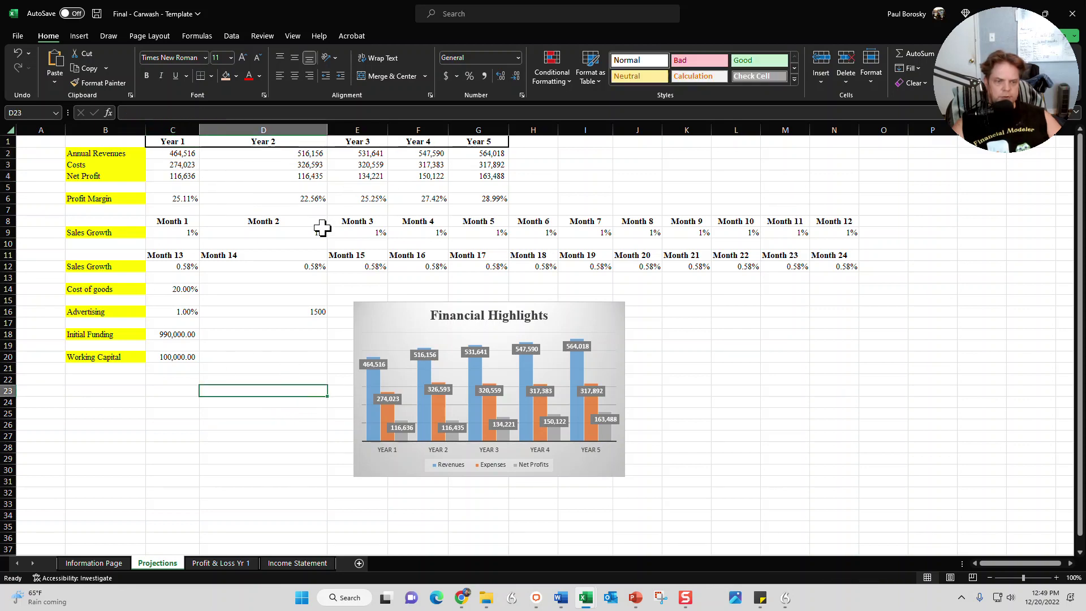
{"action": "left_click", "coordinate": [93, 562]}
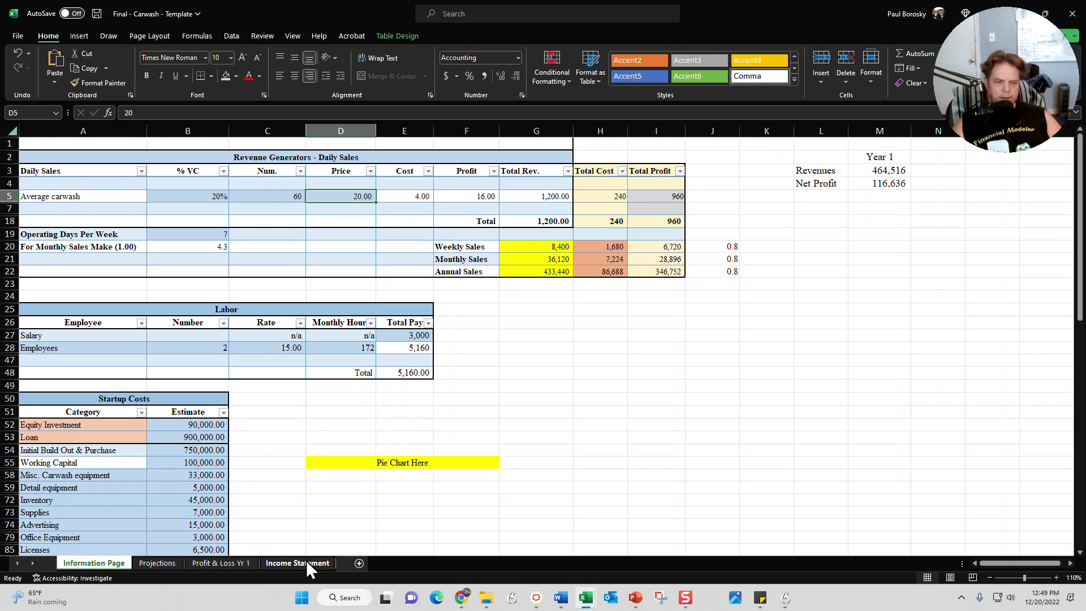
{"action": "left_click", "coordinate": [225, 563]}
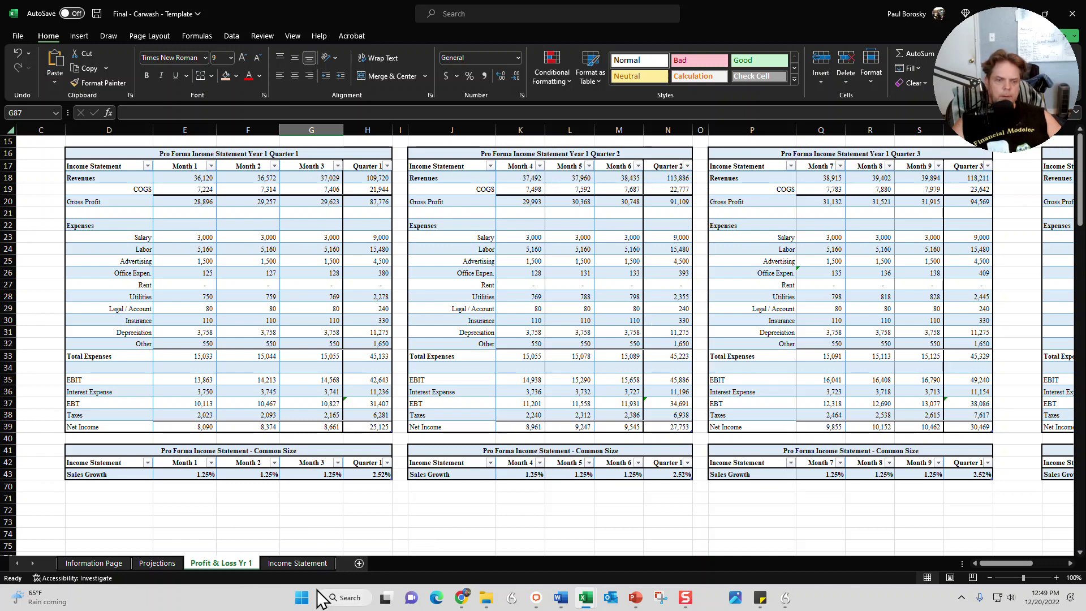
{"action": "left_click", "coordinate": [318, 564]}
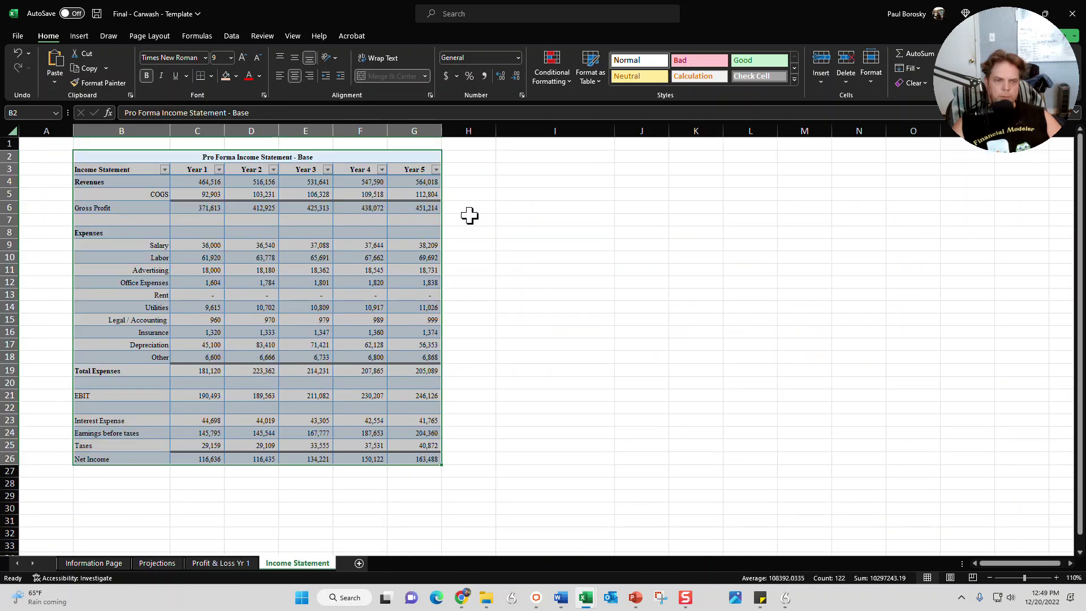
{"action": "left_click", "coordinate": [504, 193]}
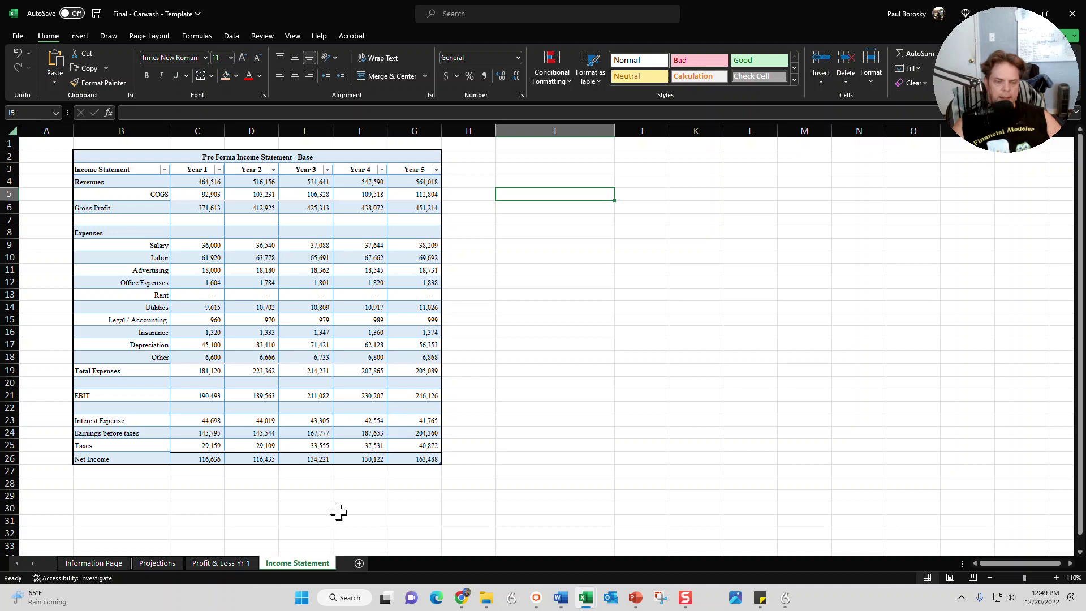
- Look through the Information Page's startup costs, monthly fixed costs, growth rates and loan information
{"action": "left_click", "coordinate": [118, 567]}
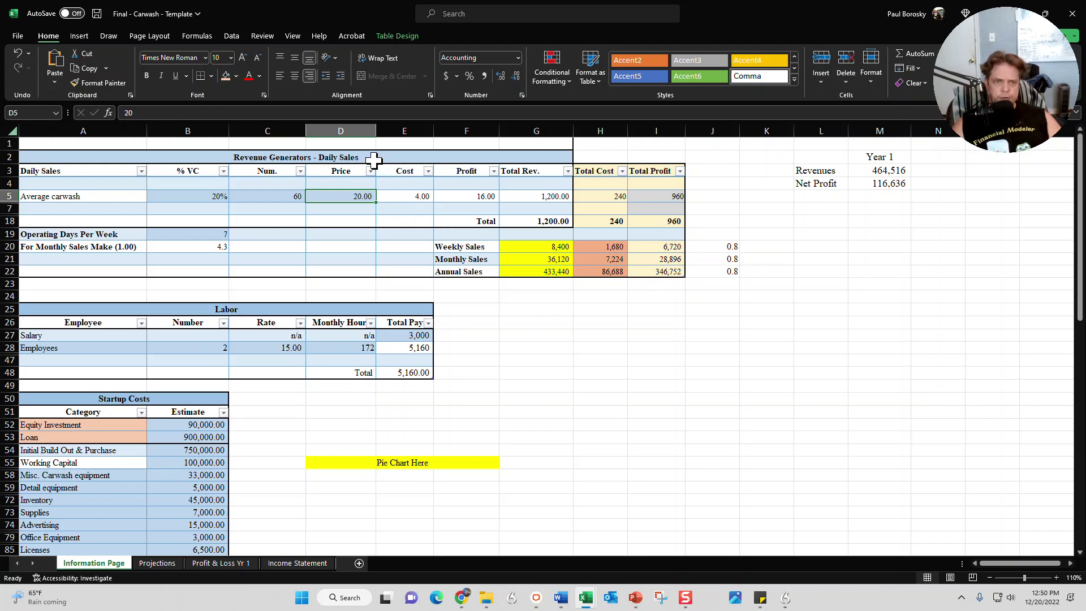
{"action": "scroll", "coordinate": [178, 417], "scroll_direction": "down", "scroll_amount": 7}
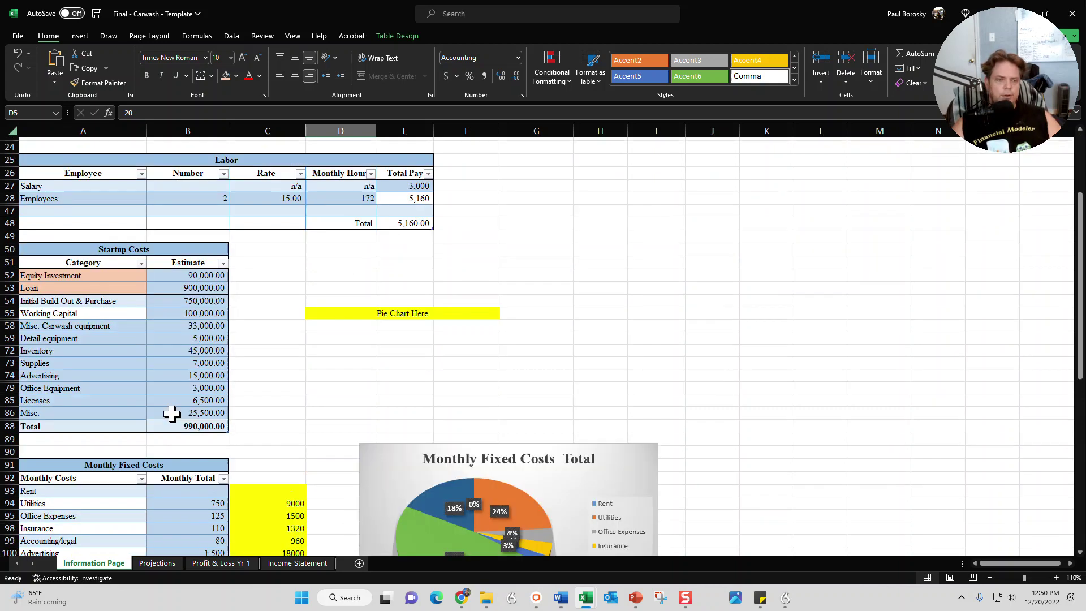
{"action": "scroll", "coordinate": [170, 391], "scroll_direction": "down", "scroll_amount": 1}
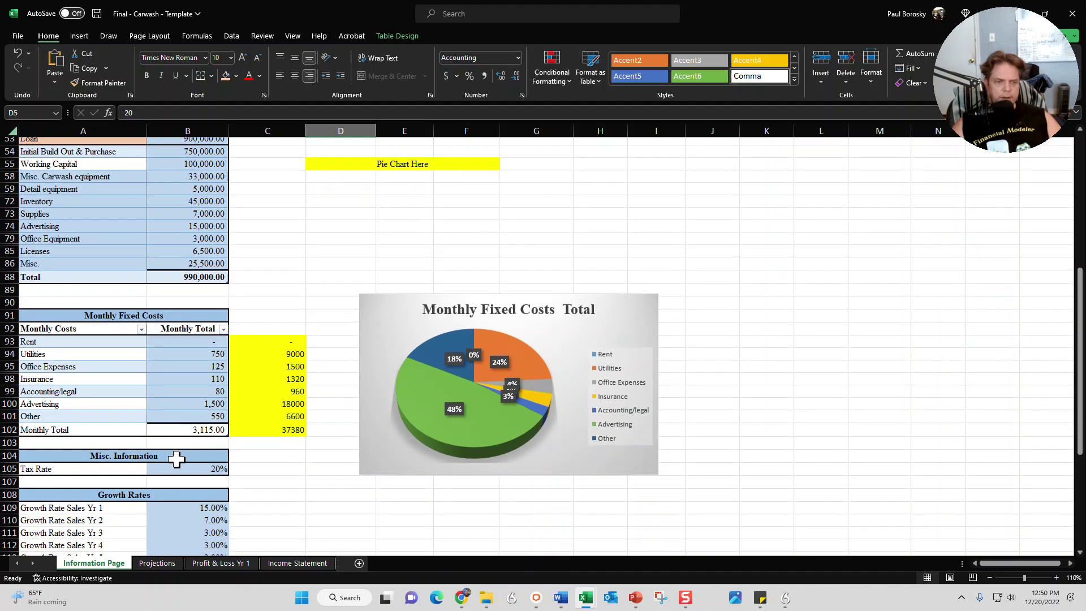
{"action": "scroll", "coordinate": [189, 481], "scroll_direction": "down", "scroll_amount": 7}
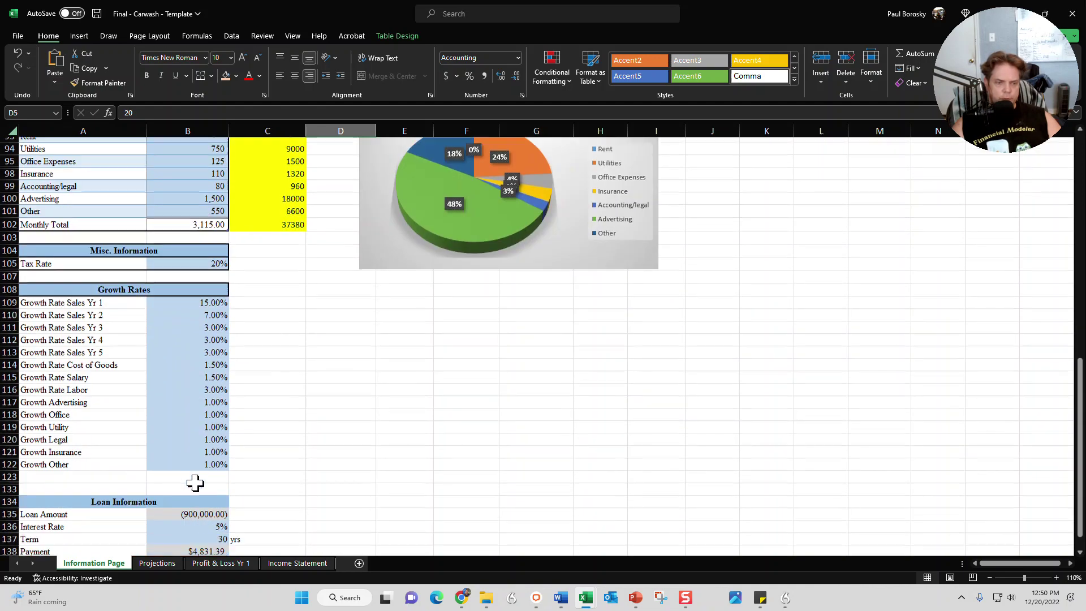
{"action": "scroll", "coordinate": [247, 491], "scroll_direction": "up", "scroll_amount": 14}
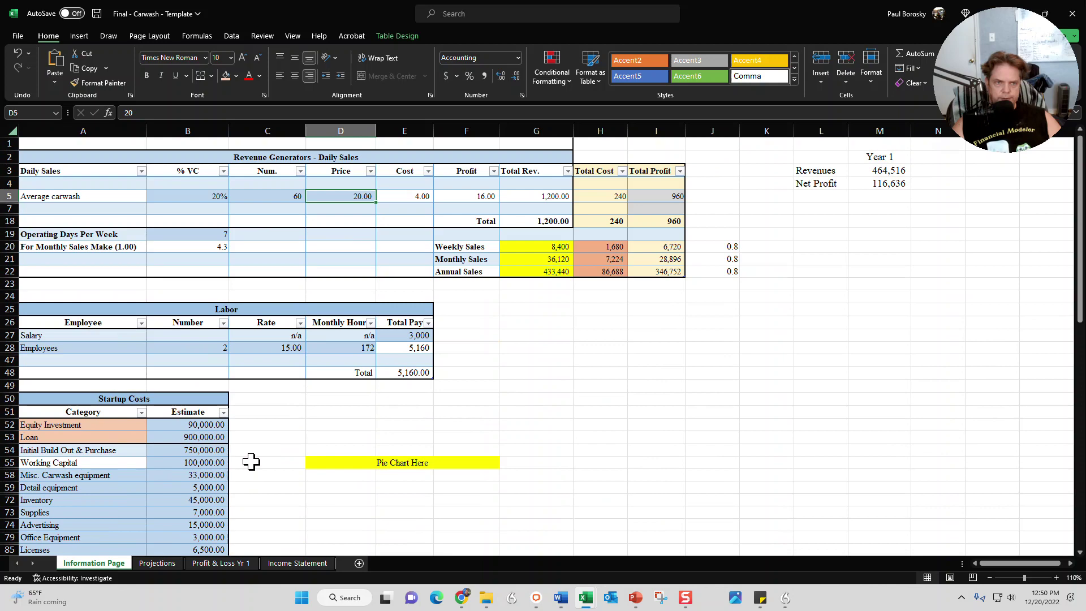
- Examine the Average carwash row's variable cost percentage, daily number and price inputs in the Daily Sales table
{"action": "left_click", "coordinate": [529, 372]}
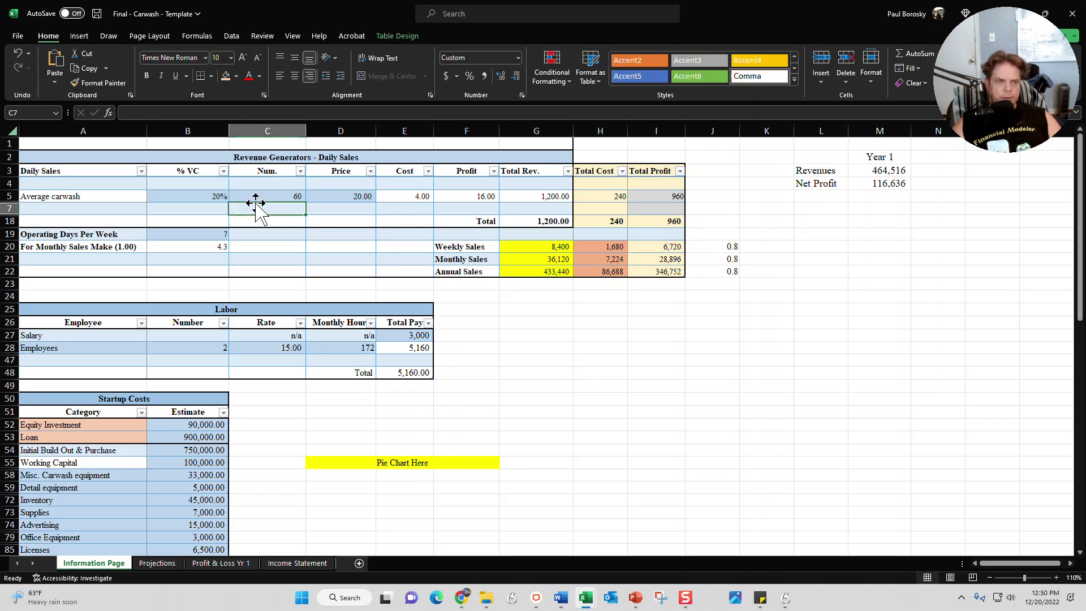
{"action": "left_click", "coordinate": [128, 195]}
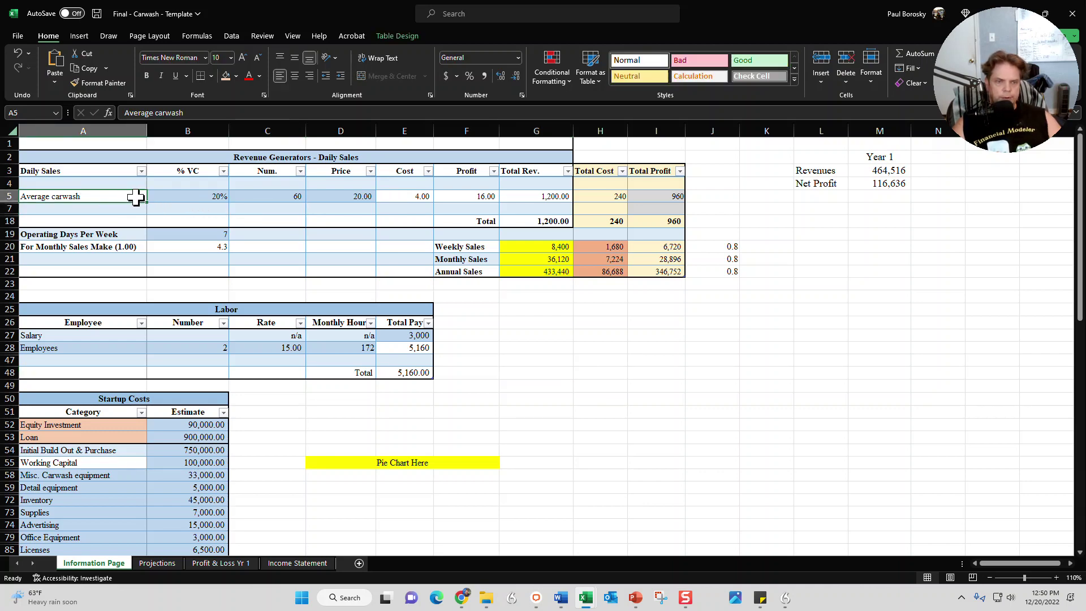
{"action": "left_click", "coordinate": [287, 195]}
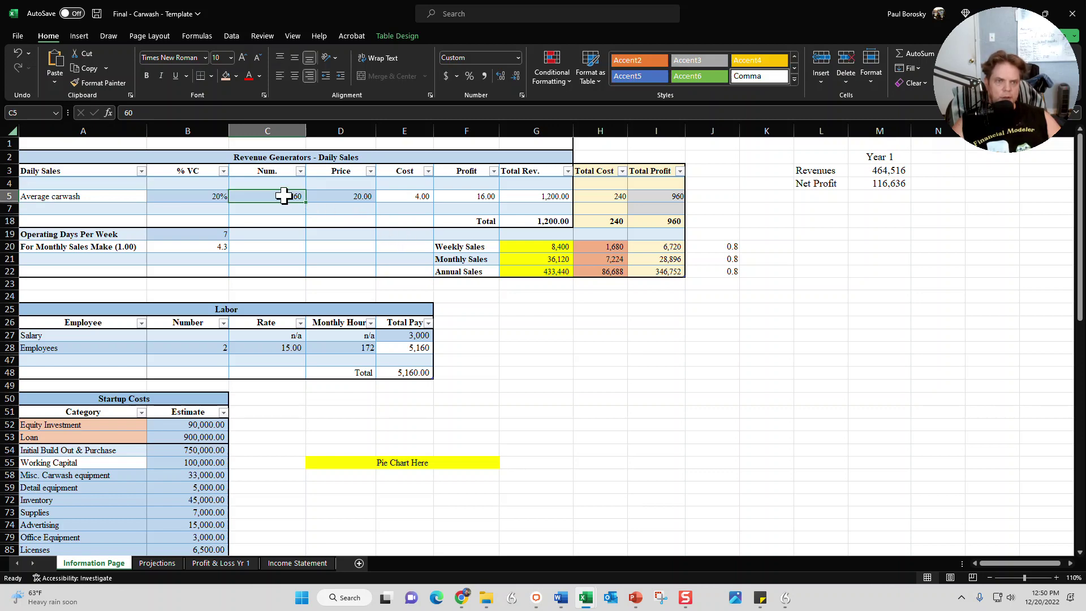
{"action": "left_click", "coordinate": [341, 195]}
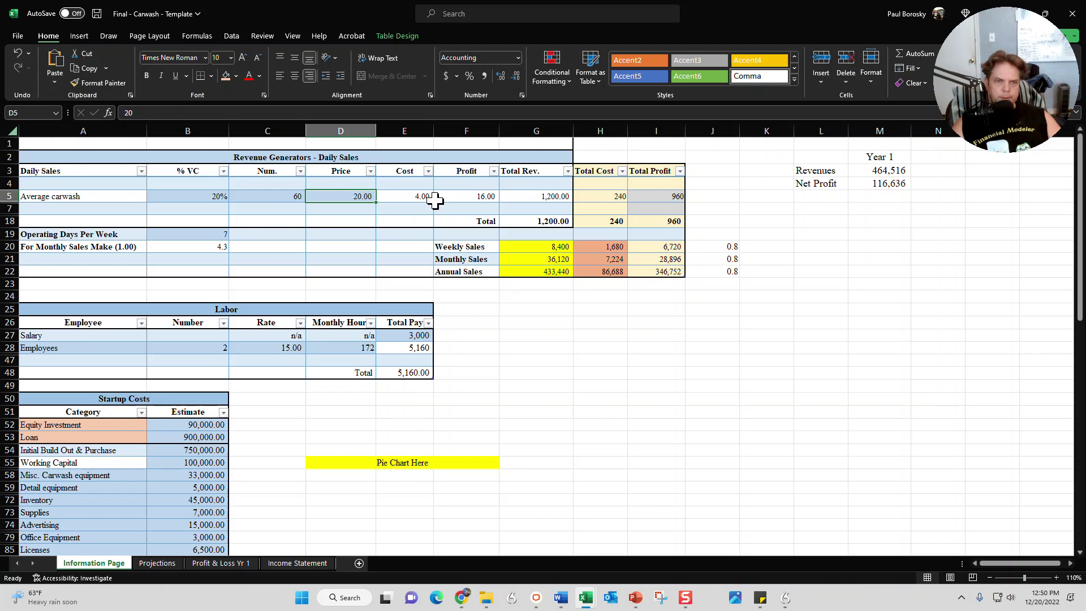
{"action": "left_click", "coordinate": [209, 199]}
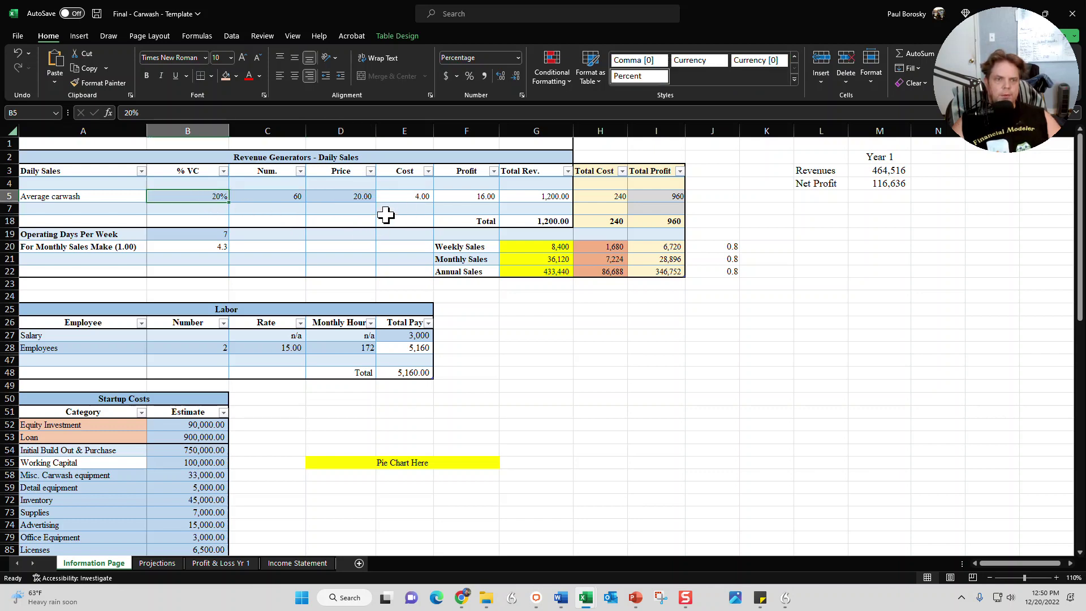
{"action": "left_click_drag", "start_coordinate": [219, 198], "coordinate": [315, 195]}
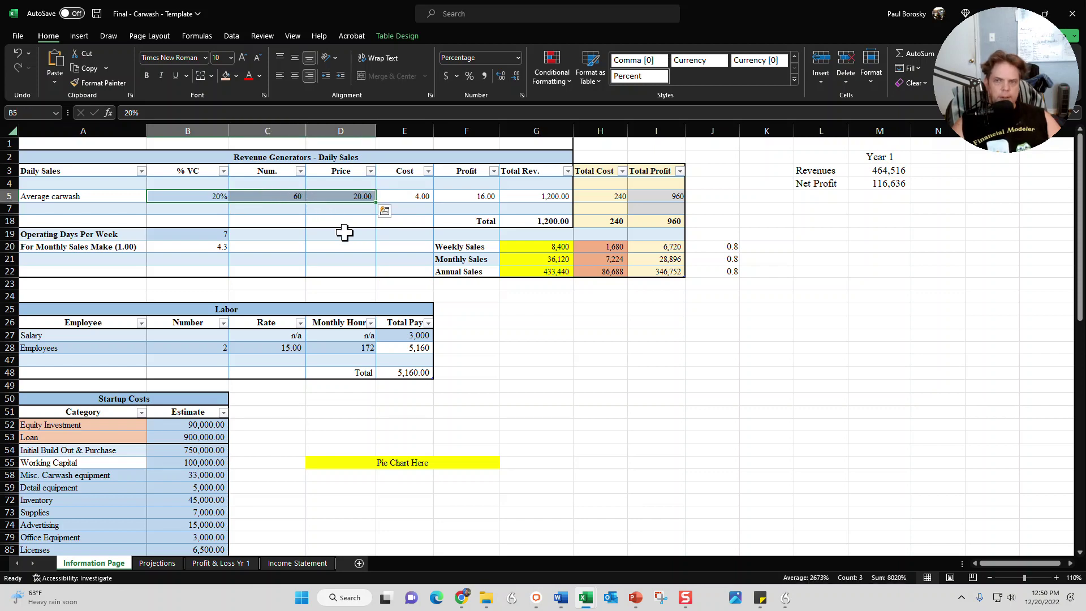
{"action": "left_click", "coordinate": [318, 247]}
- Test 6 and 7 operating days per week in the revenue section, leaving Operating Days Per Week at 6
{"action": "left_click", "coordinate": [214, 234]}
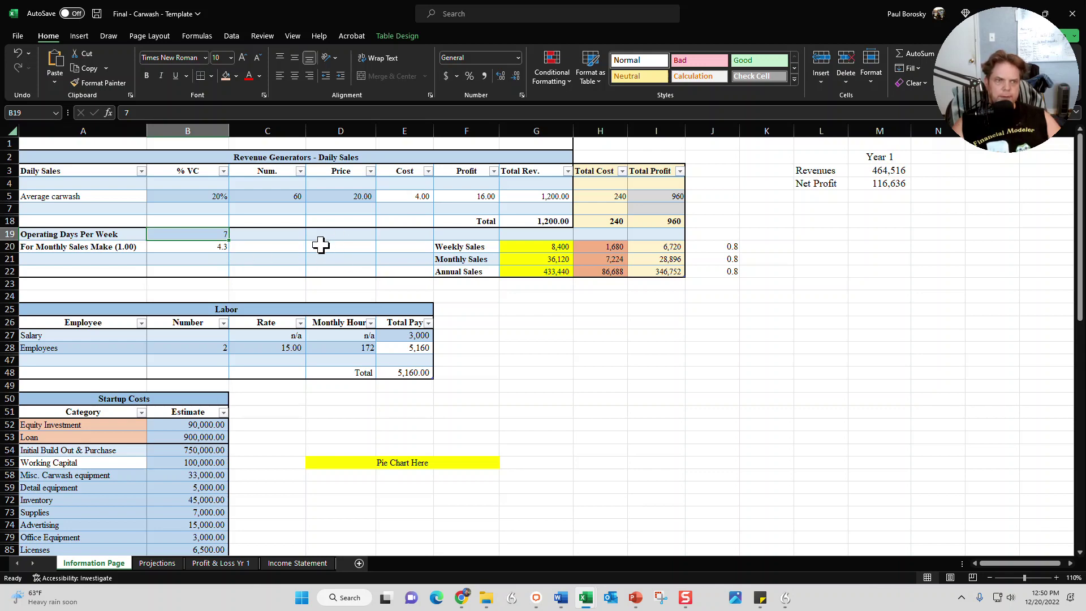
{"action": "type", "text": "6"}
{"action": "key", "text": "ctrl+Return"}
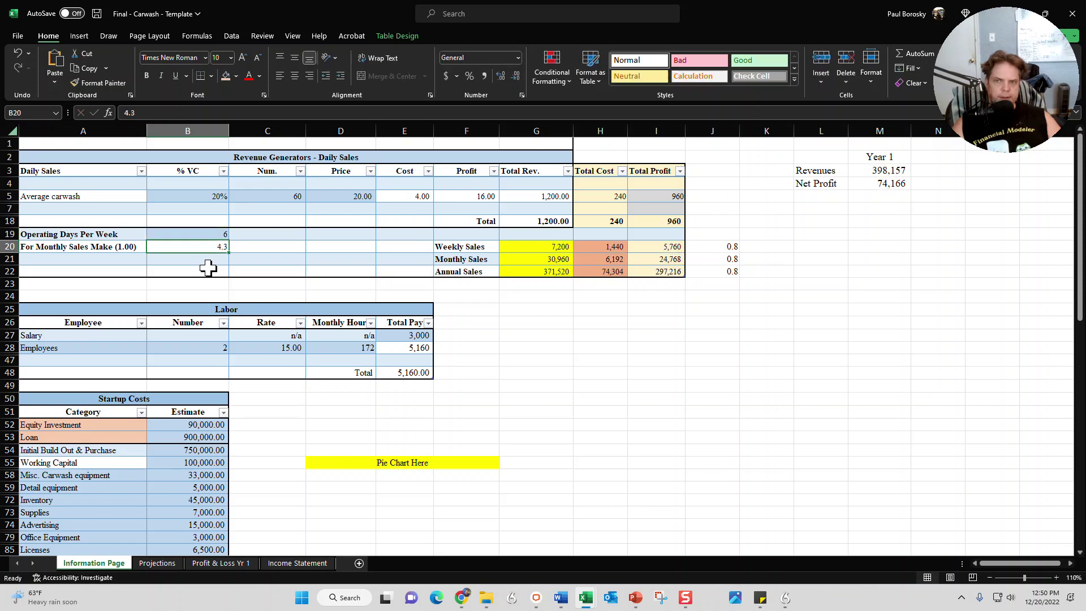
{"action": "type", "text": "7"}
{"action": "key", "text": "Return"}
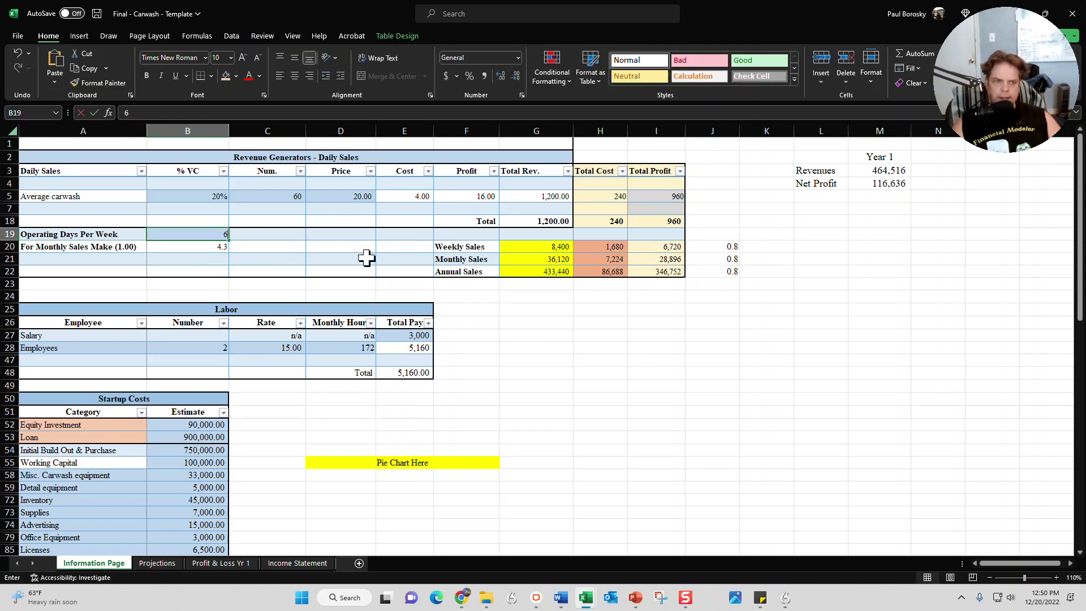
{"action": "key", "text": "ctrl+z"}
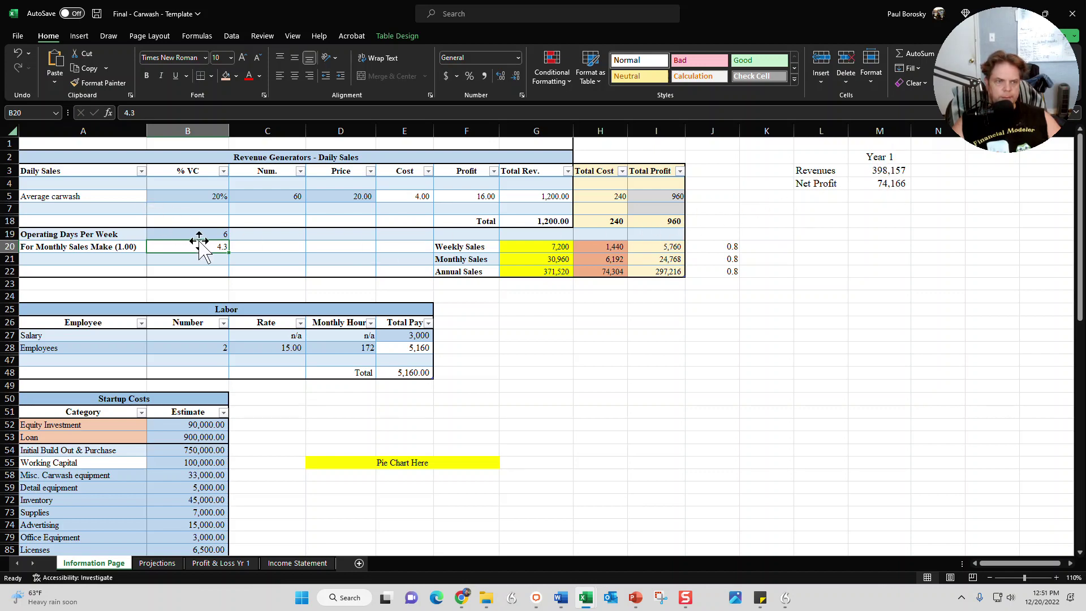
- Set the daily number of average carwashes to 65
{"action": "left_click", "coordinate": [283, 196]}
{"action": "type", "text": "65"}
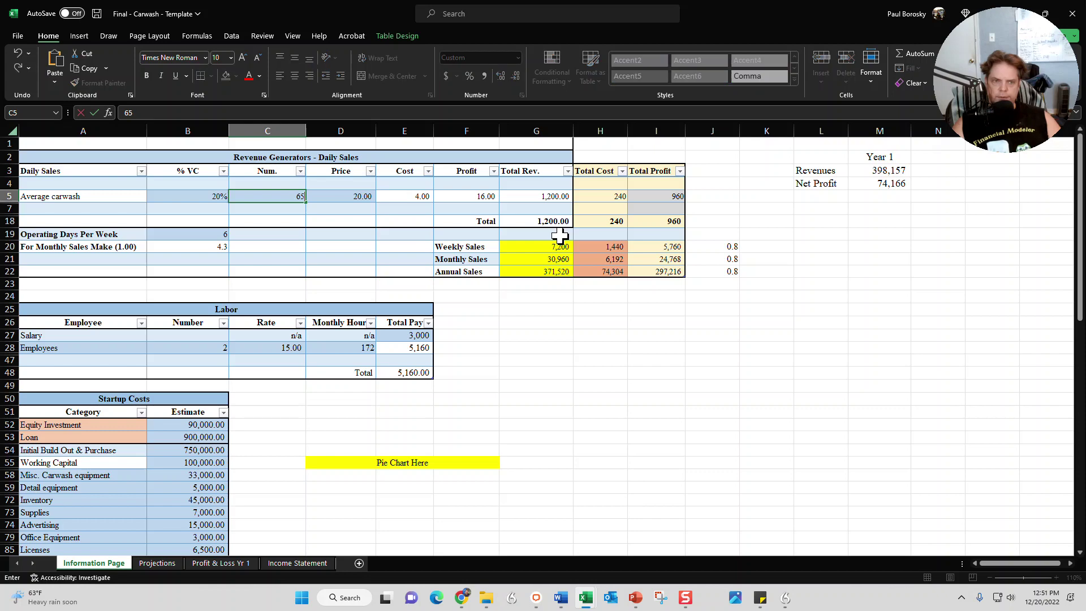
{"action": "key", "text": "Return"}
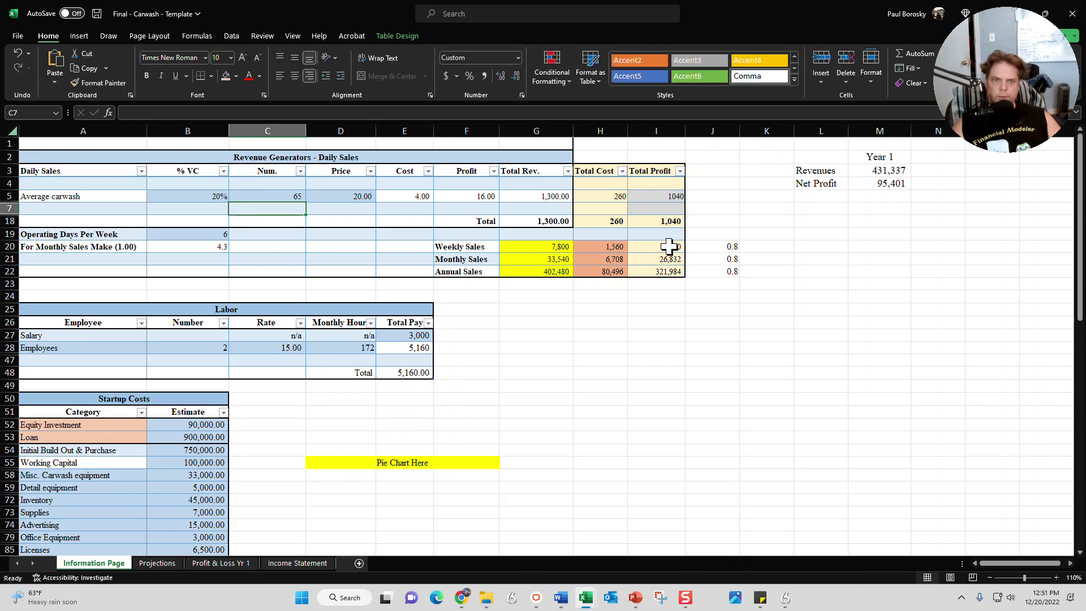
{"action": "left_click", "coordinate": [213, 237]}
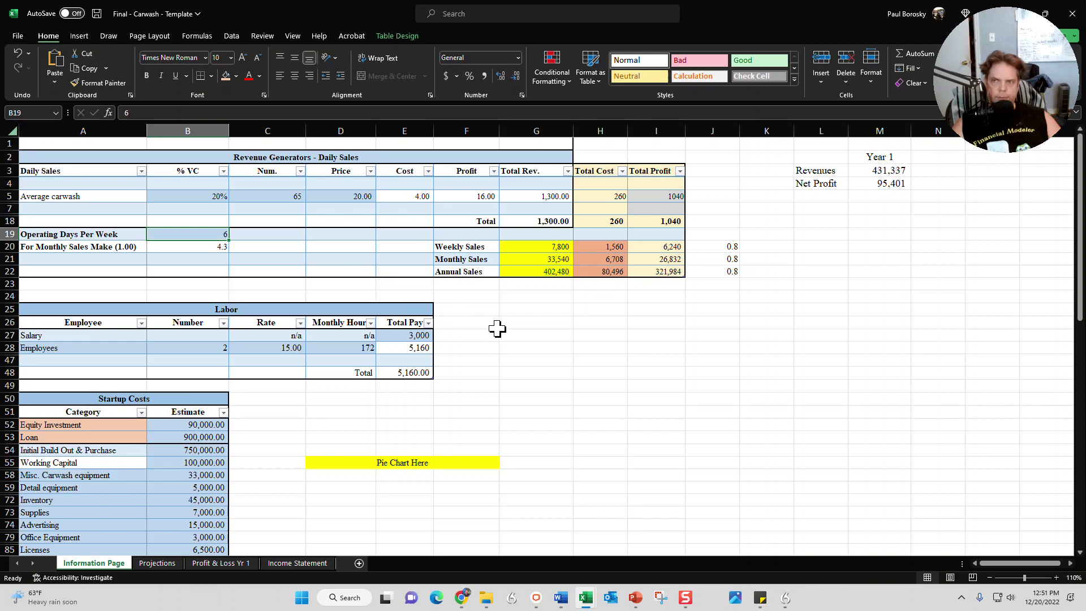
- Examine the Labor table's salary total pay and the number of employees
{"action": "scroll", "coordinate": [498, 364], "scroll_direction": "down", "scroll_amount": 3}
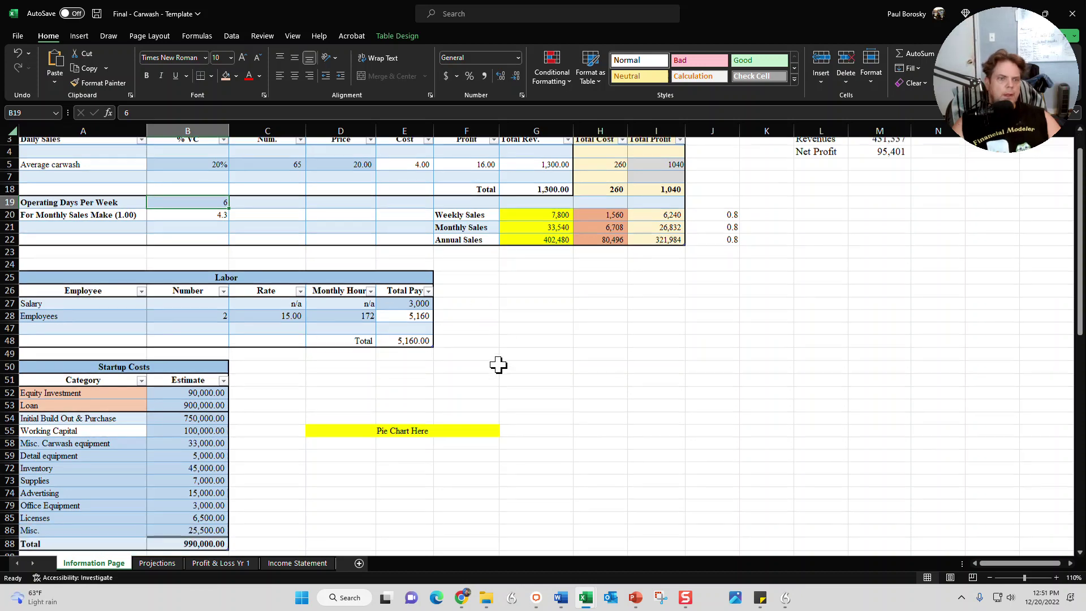
{"action": "scroll", "coordinate": [364, 320], "scroll_direction": "down", "scroll_amount": 1}
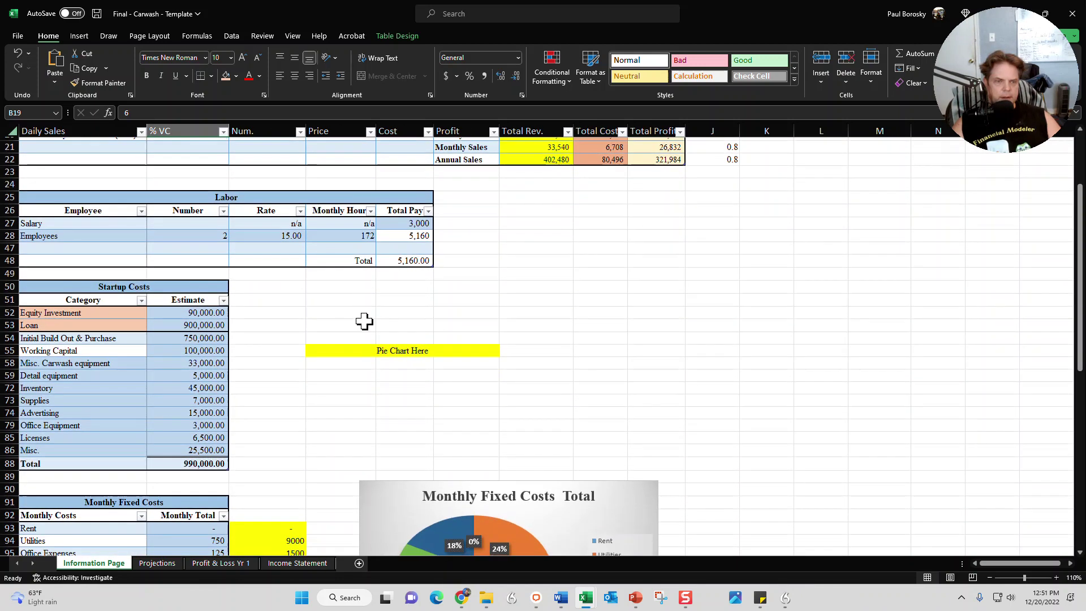
{"action": "left_click", "coordinate": [411, 224]}
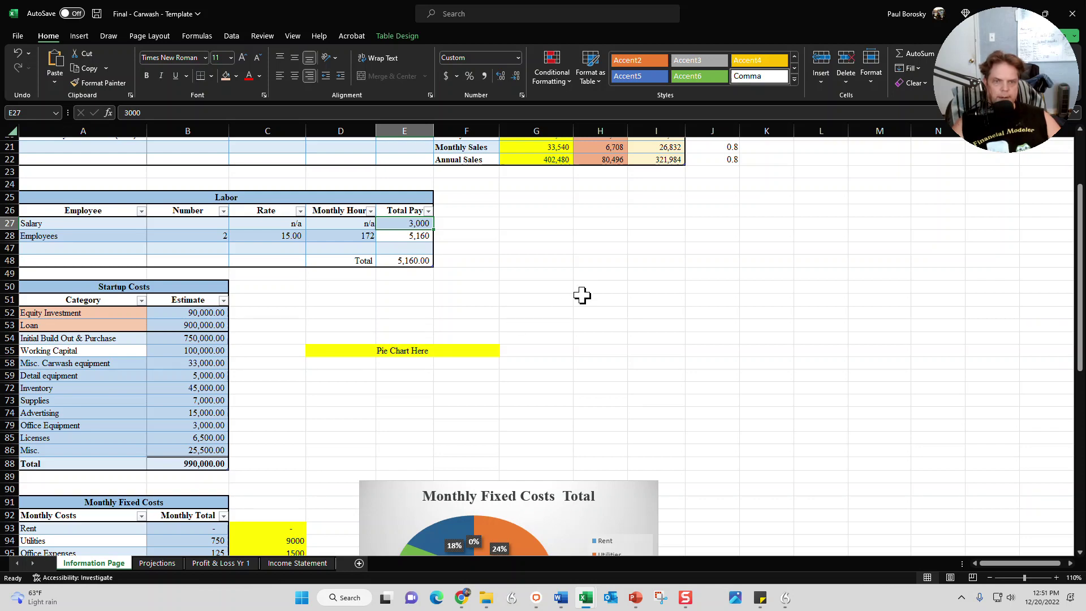
{"action": "left_click", "coordinate": [521, 235]}
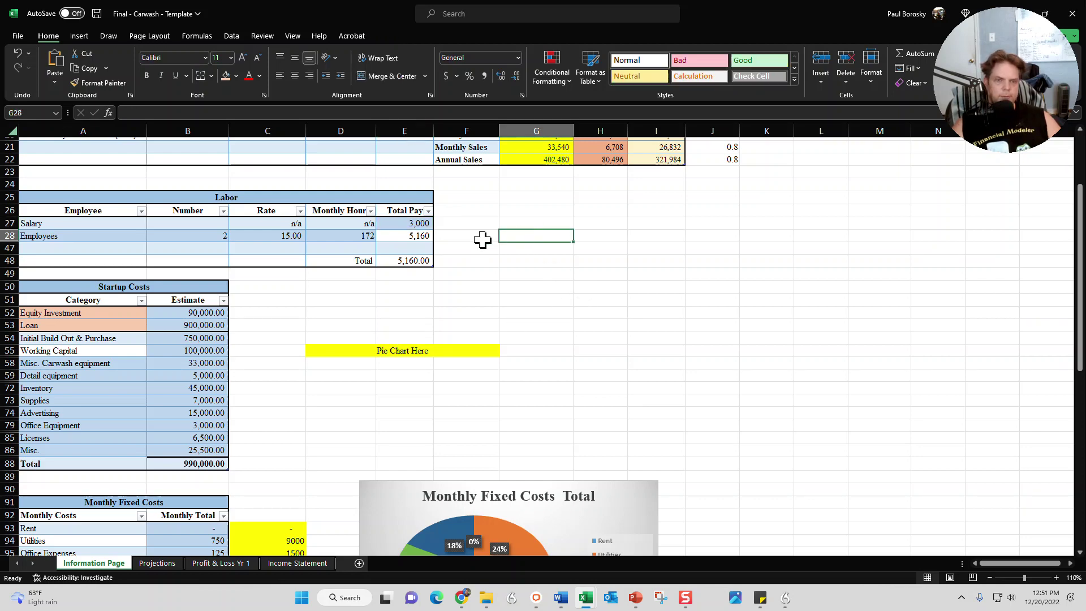
{"action": "left_click", "coordinate": [431, 225]}
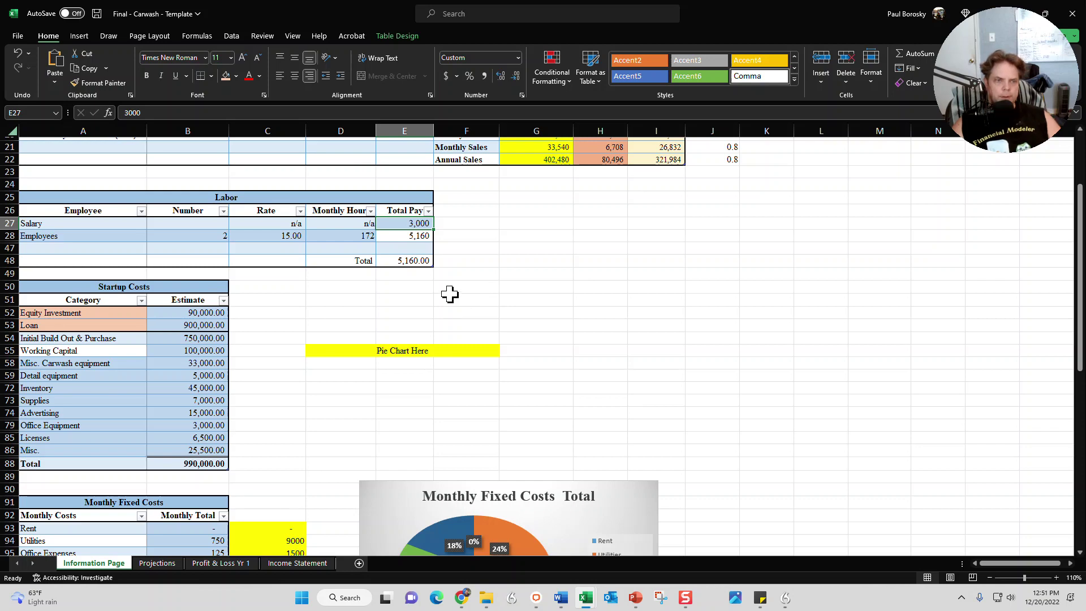
{"action": "left_click", "coordinate": [129, 236]}
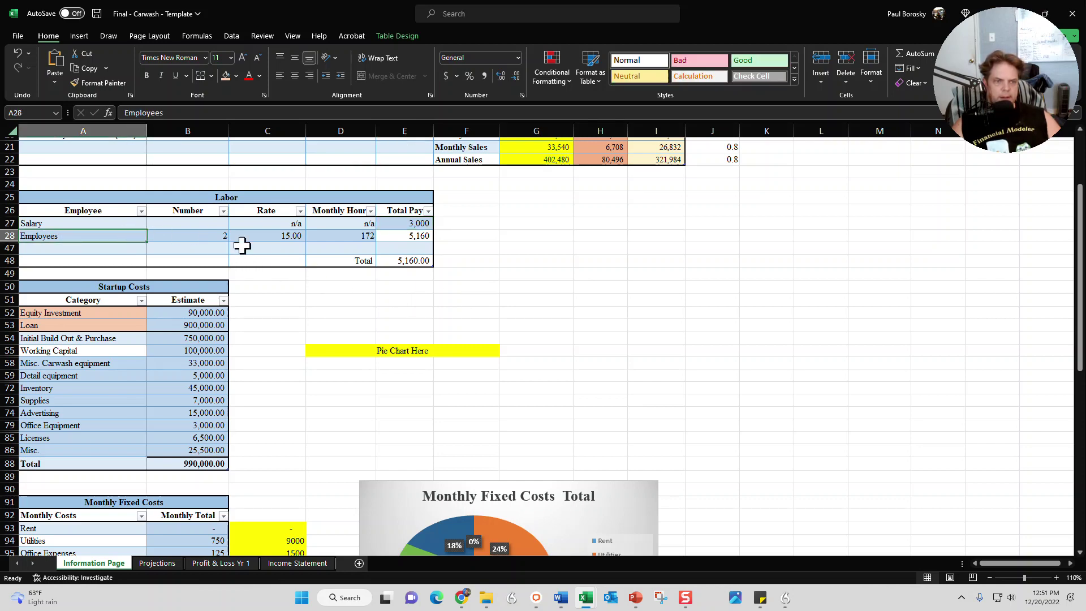
{"action": "left_click", "coordinate": [223, 236]}
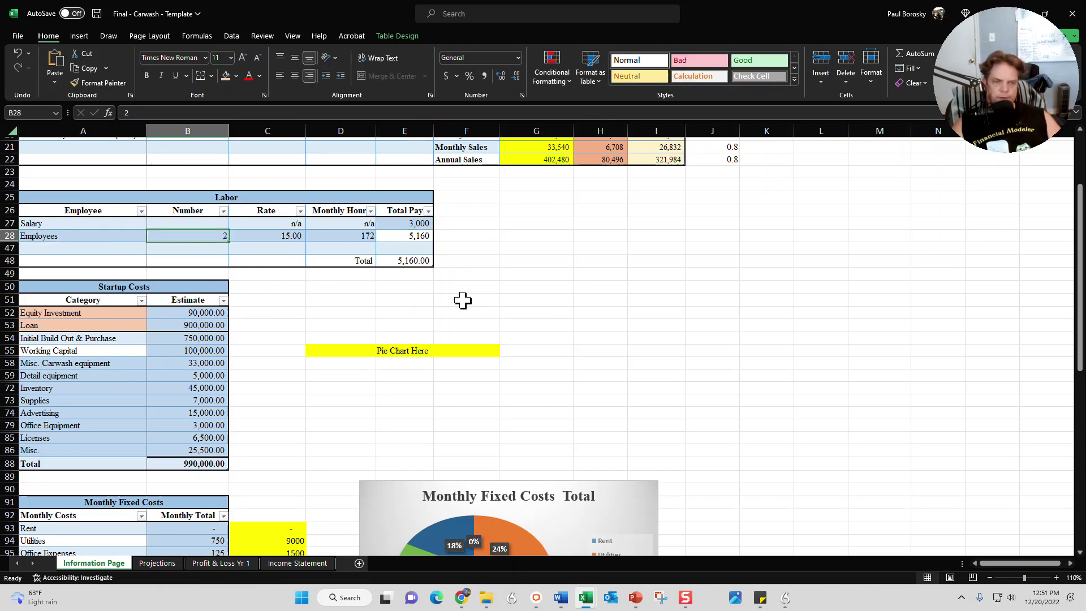
- Review the Employees row's rate and monthly hours in the Labor table, and set the hourly rate to 18
{"action": "left_click", "coordinate": [291, 236]}
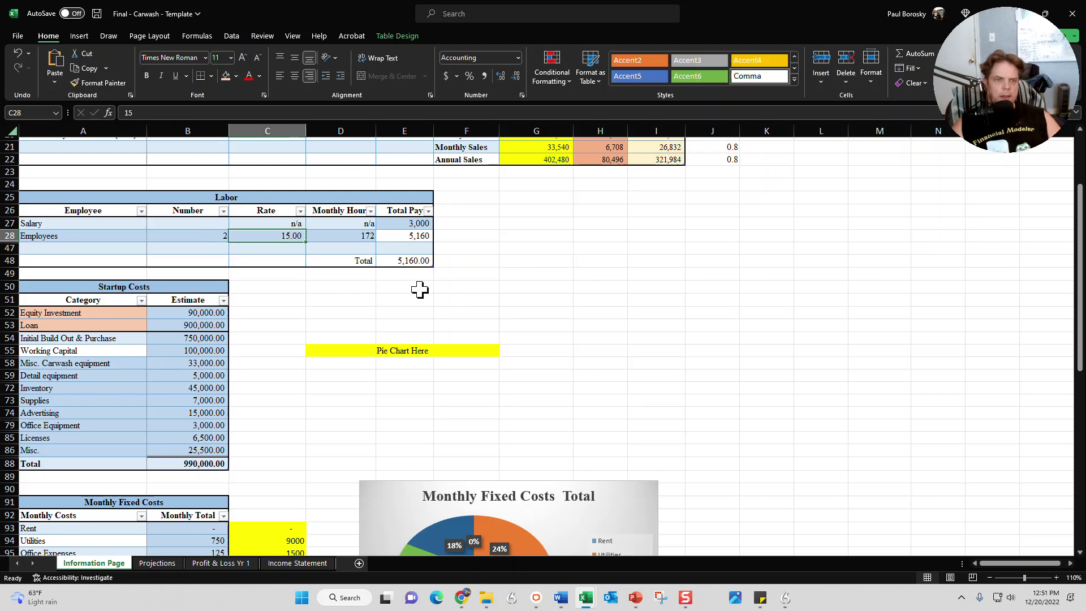
{"action": "left_click", "coordinate": [359, 236]}
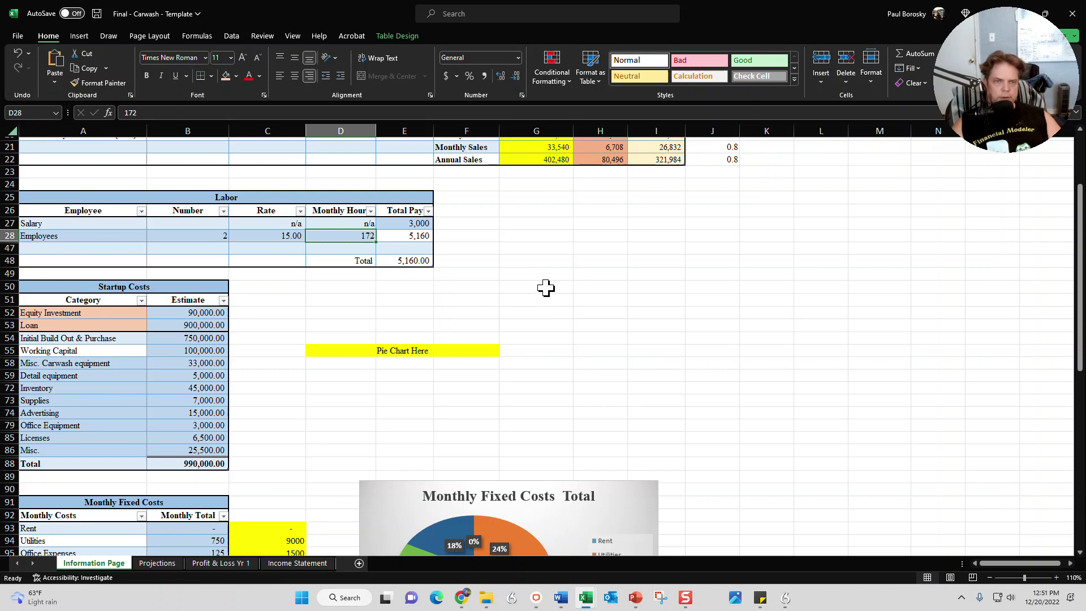
{"action": "left_click_drag", "start_coordinate": [511, 256], "coordinate": [512, 249]}
{"action": "left_click", "coordinate": [283, 237]}
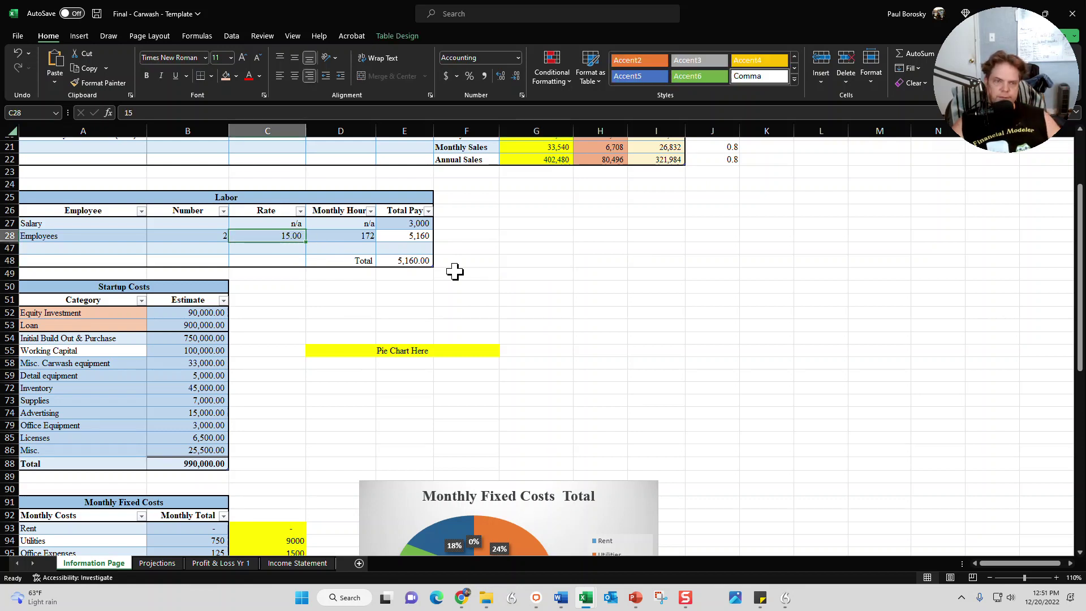
{"action": "type", "text": "18"}
{"action": "key", "text": "Return"}
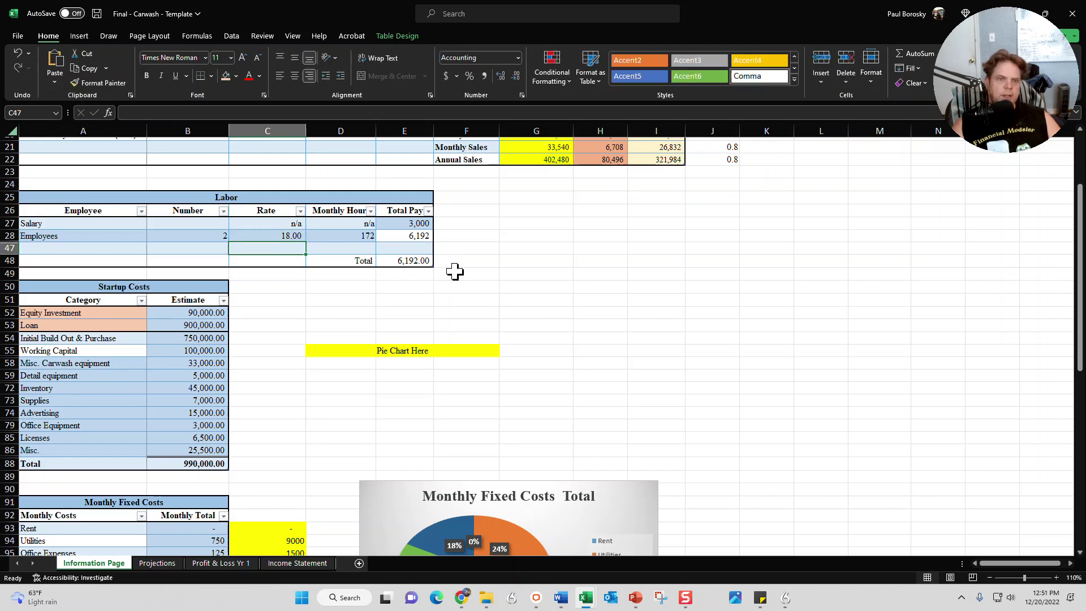
- Set the number of employees in the Labor table to 0
{"action": "left_click", "coordinate": [212, 234]}
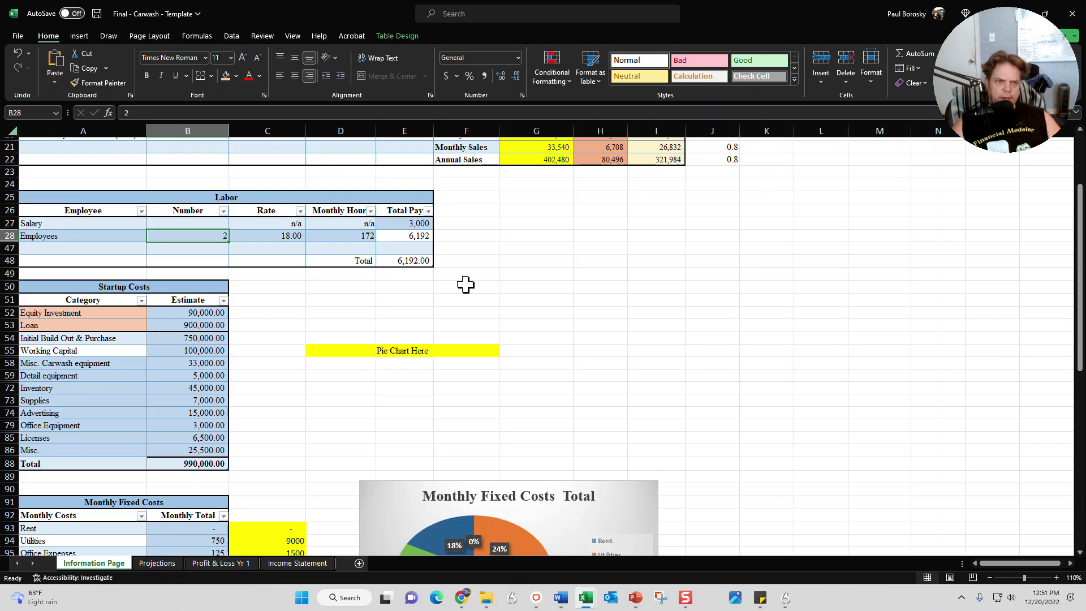
{"action": "type", "text": "0"}
{"action": "left_click", "coordinate": [592, 273]}
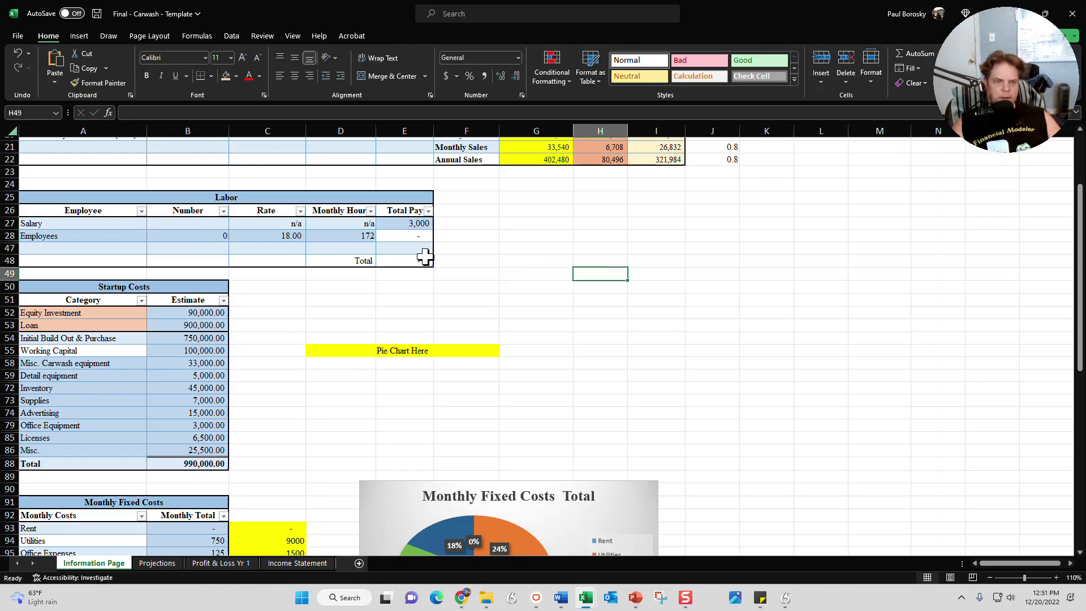
- Examine the Equity Investment and Loan amounts that fund the Startup Costs table
{"action": "scroll", "coordinate": [292, 300], "scroll_direction": "down", "scroll_amount": 3}
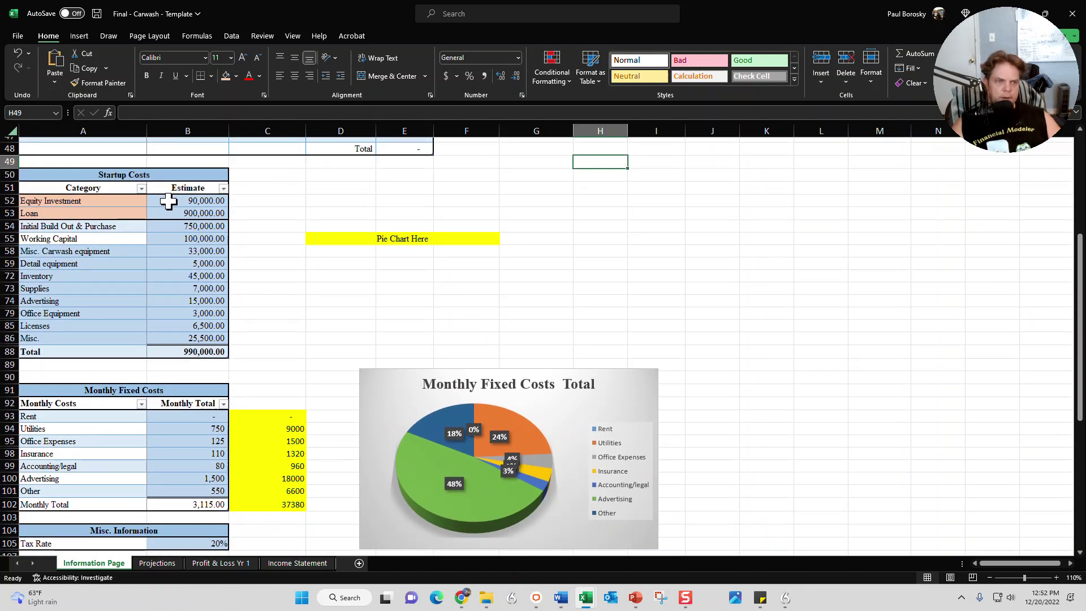
{"action": "mouse_move", "coordinate": [195, 201]}
{"action": "left_mouse_down"}
{"action": "mouse_move", "coordinate": [227, 203]}
{"action": "mouse_move", "coordinate": [199, 212]}
{"action": "left_mouse_up"}
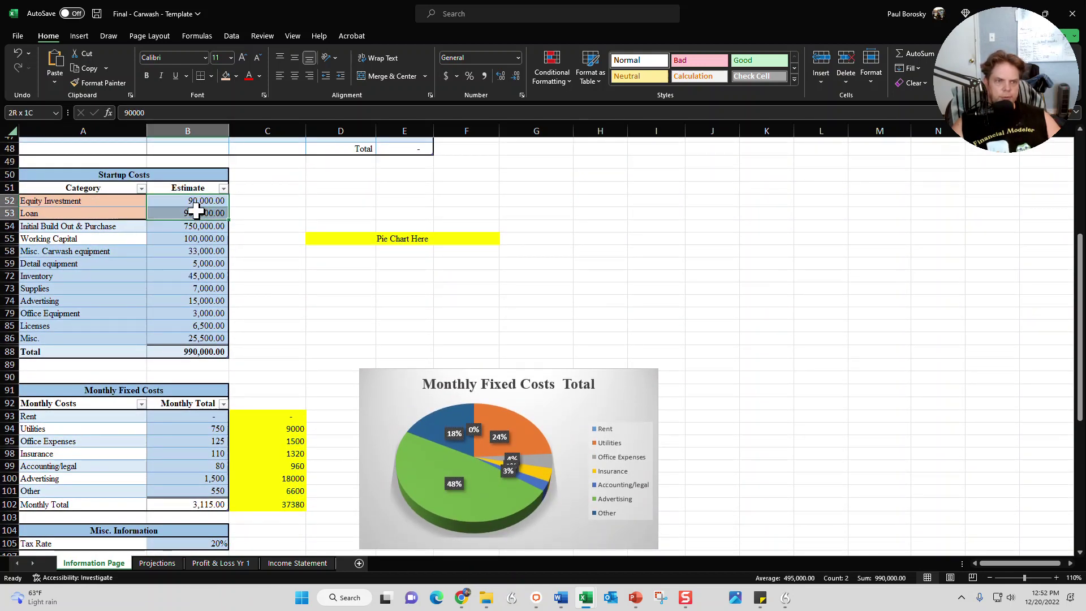
{"action": "left_click", "coordinate": [204, 202]}
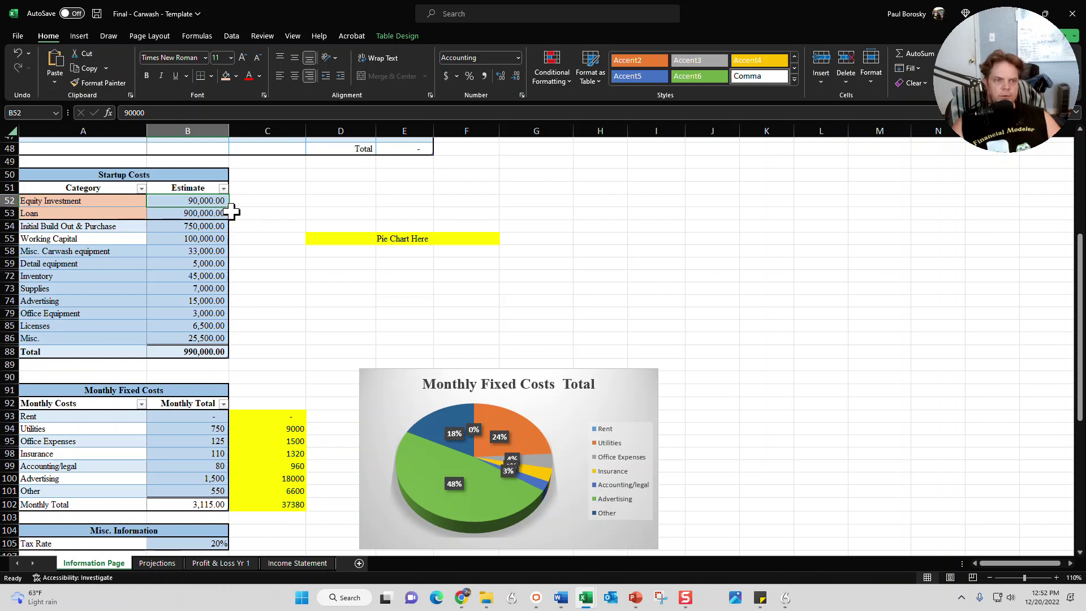
{"action": "left_click", "coordinate": [220, 213]}
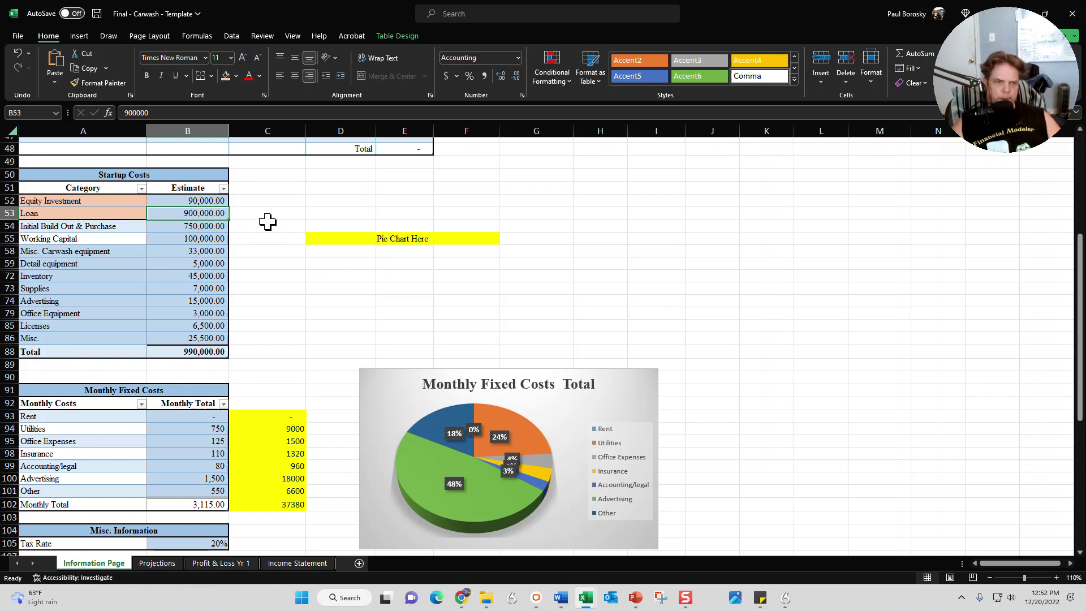
{"action": "left_click", "coordinate": [215, 200]}
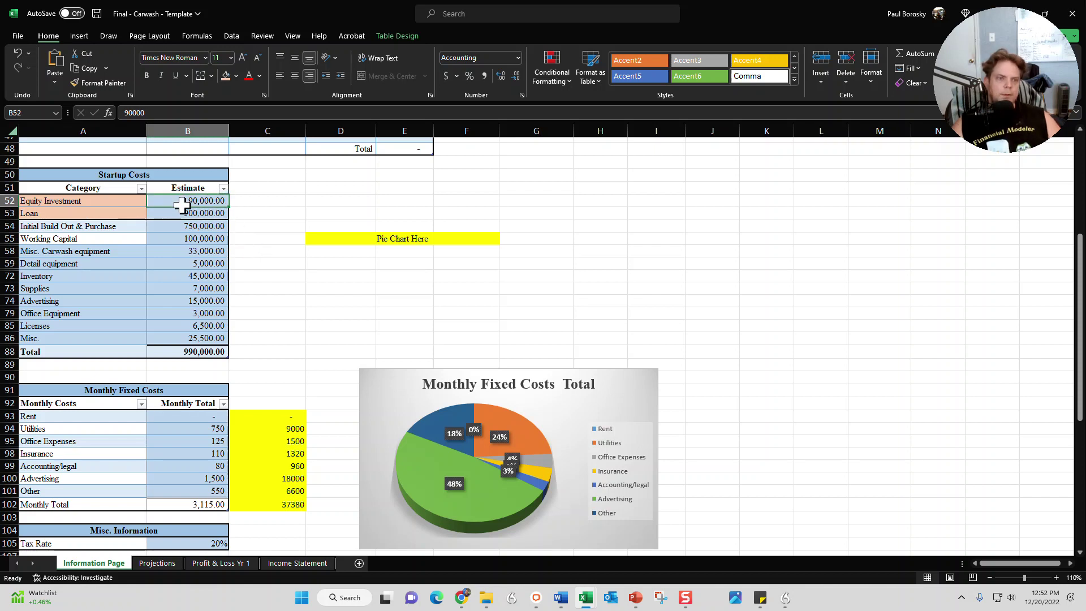
{"action": "left_click_drag", "start_coordinate": [181, 202], "coordinate": [182, 213]}
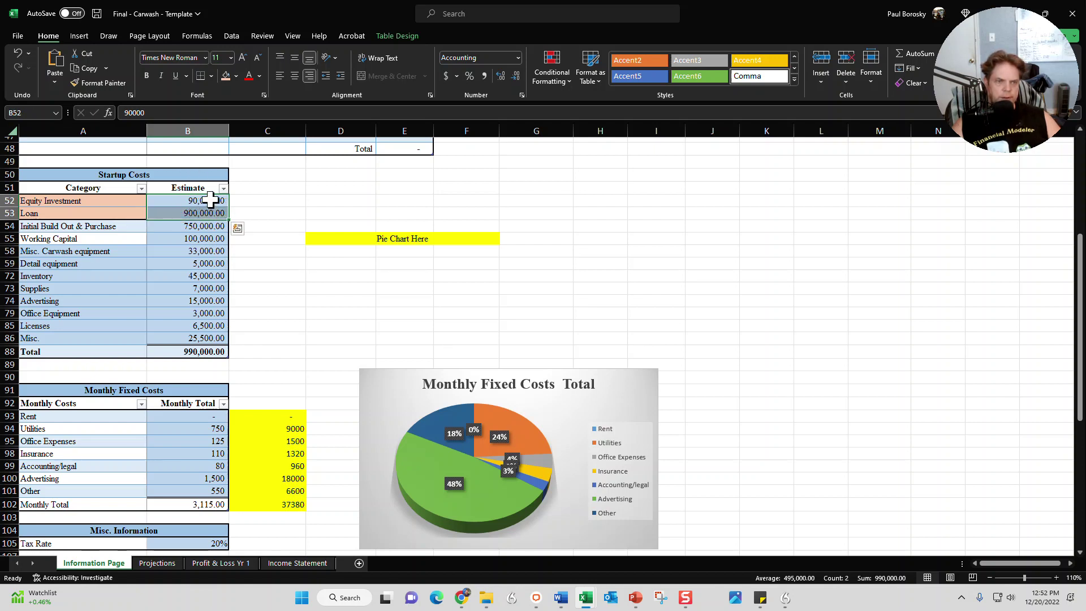
{"action": "left_click", "coordinate": [258, 287]}
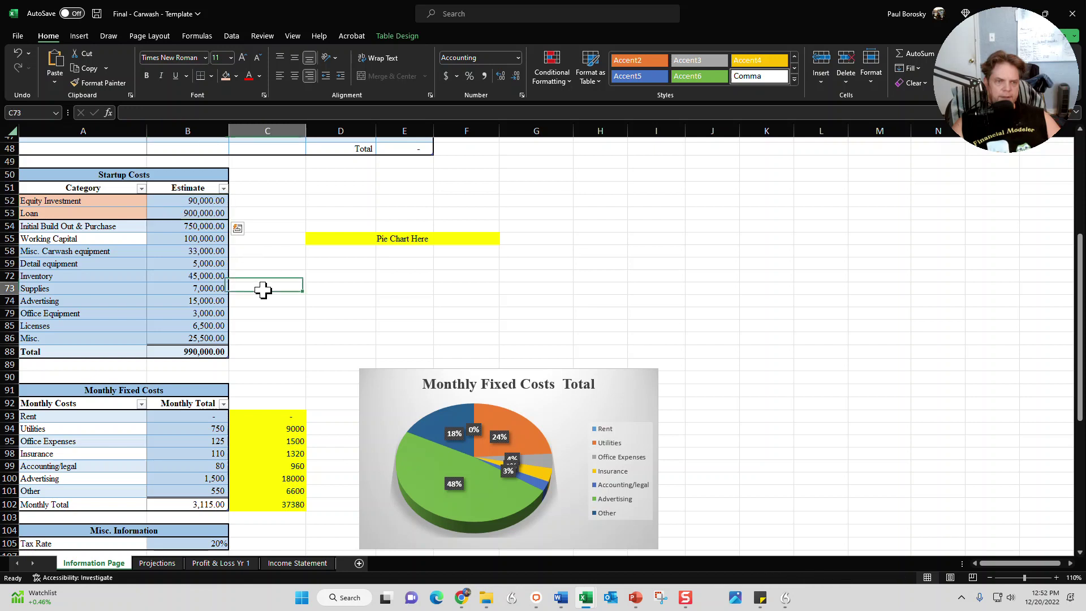
- Compare the startup cost total and its individual expense items with the combined equity investment and loan
{"action": "left_click", "coordinate": [190, 351]}
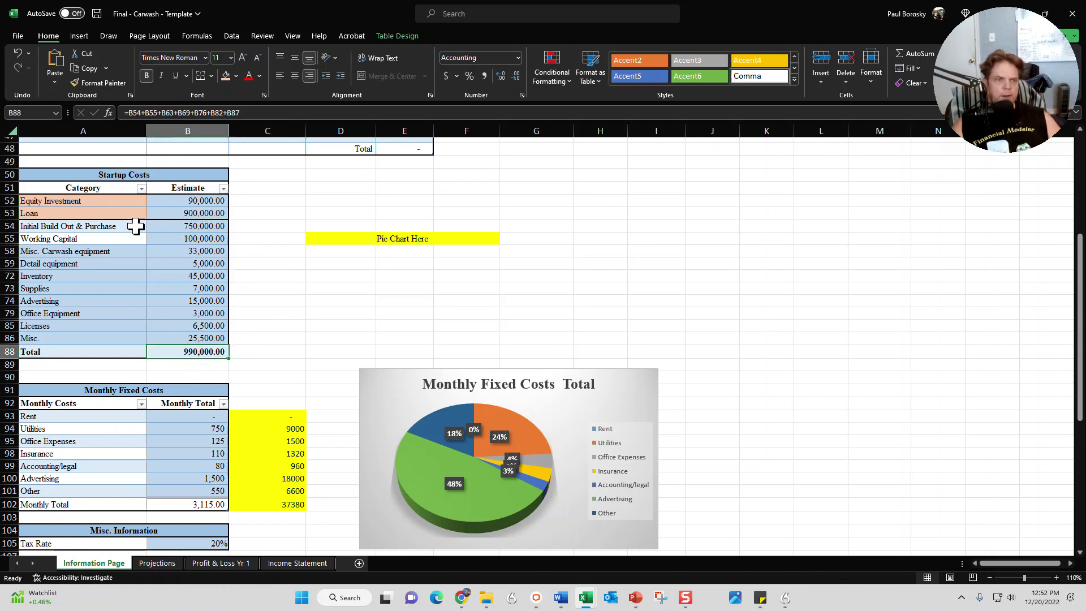
{"action": "left_click_drag", "start_coordinate": [189, 201], "coordinate": [190, 340]}
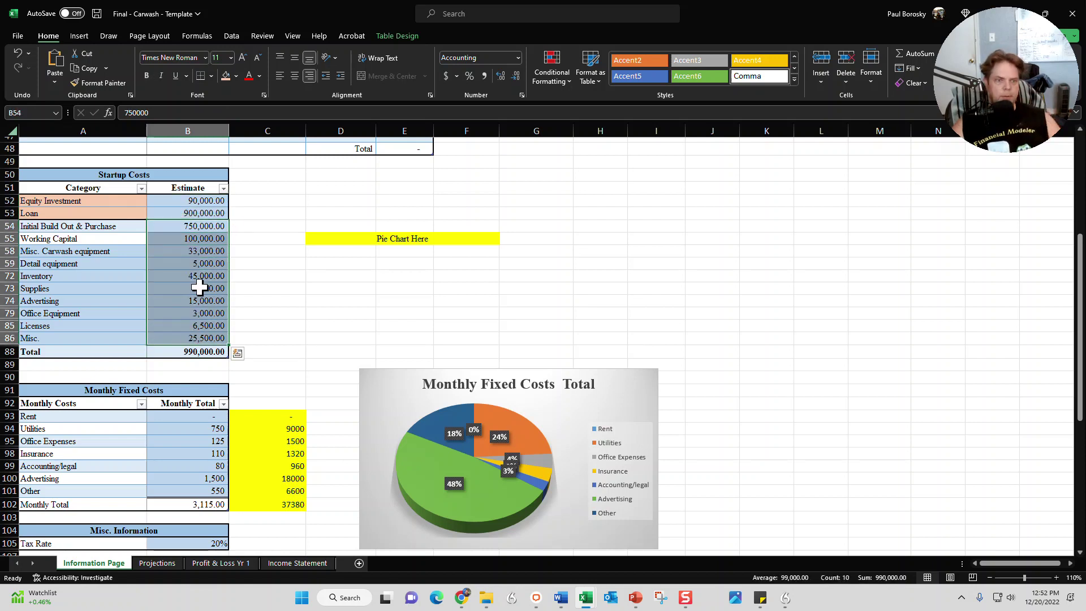
{"action": "left_click", "coordinate": [299, 302]}
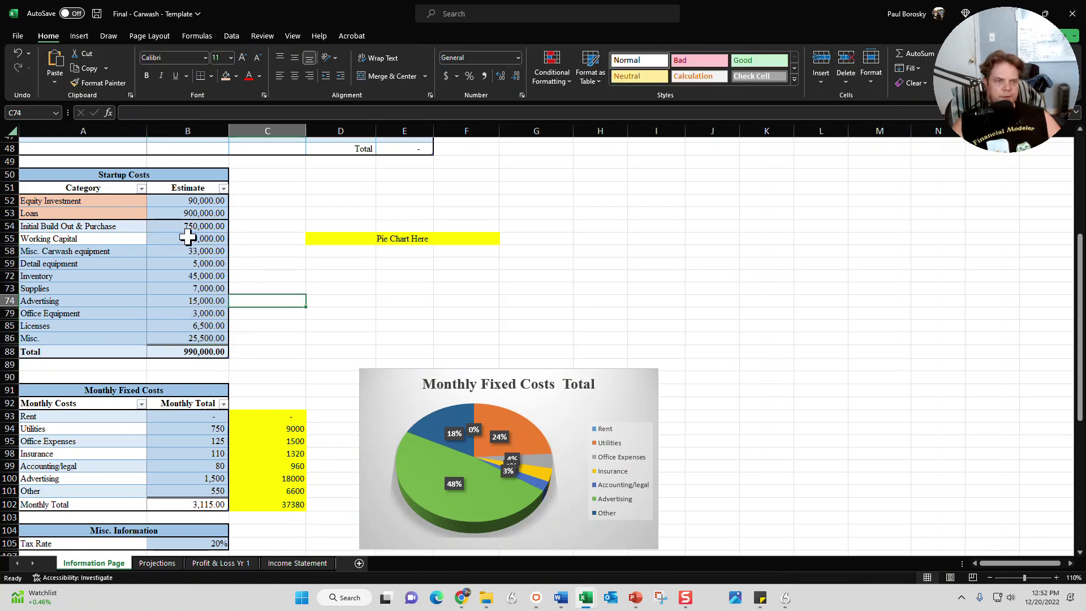
{"action": "left_click_drag", "start_coordinate": [215, 201], "coordinate": [215, 213]}
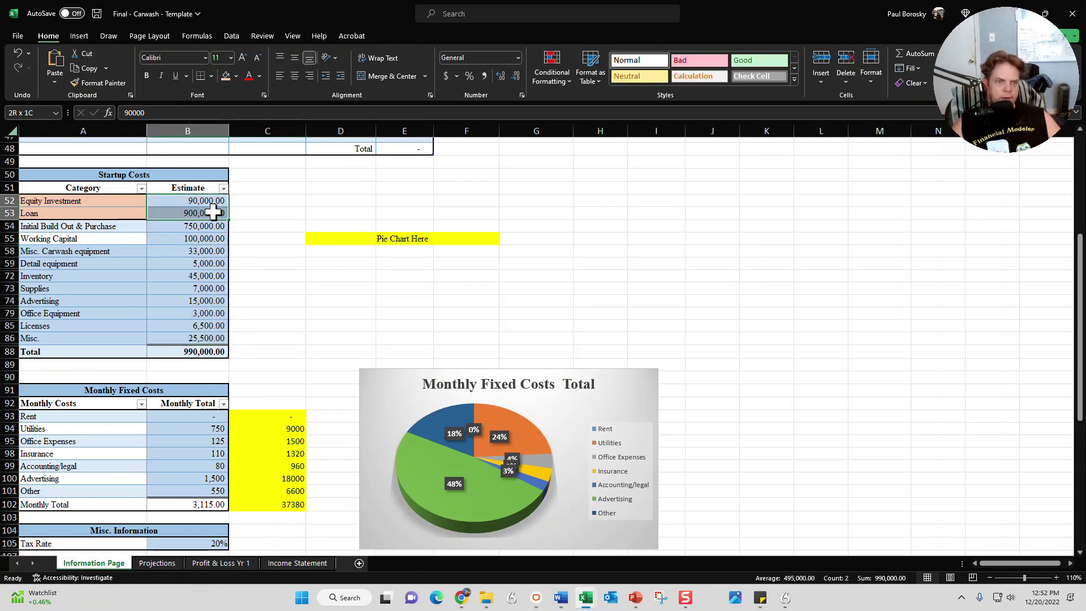
{"action": "left_click", "coordinate": [182, 253]}
{"action": "left_click", "coordinate": [188, 228]}
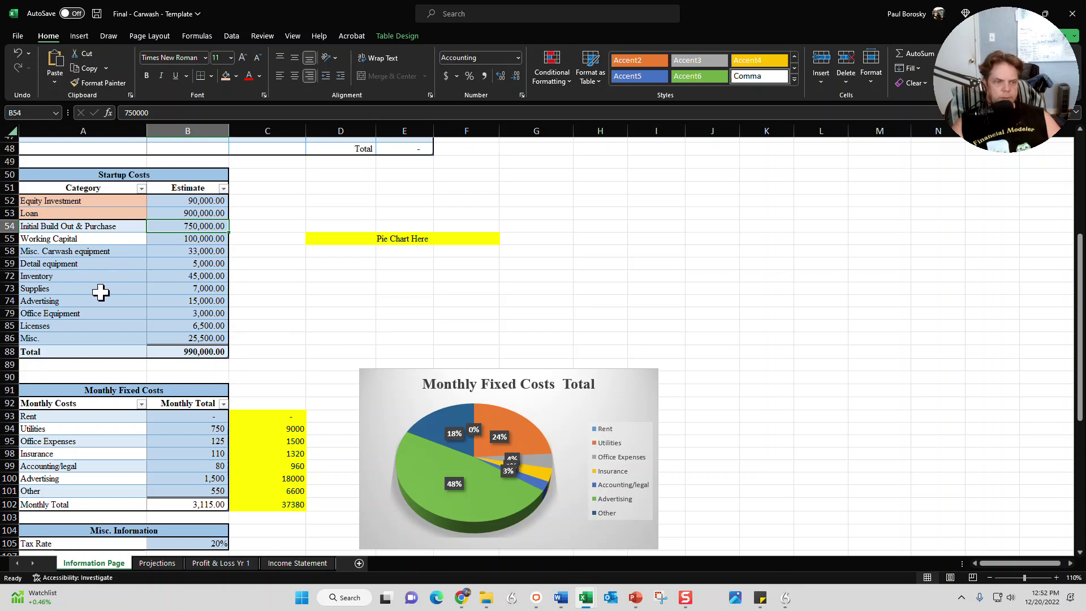
- Examine the cost categories and monthly amounts in the Monthly Fixed Costs table, from Rent through Other
{"action": "scroll", "coordinate": [229, 319], "scroll_direction": "down", "scroll_amount": 4}
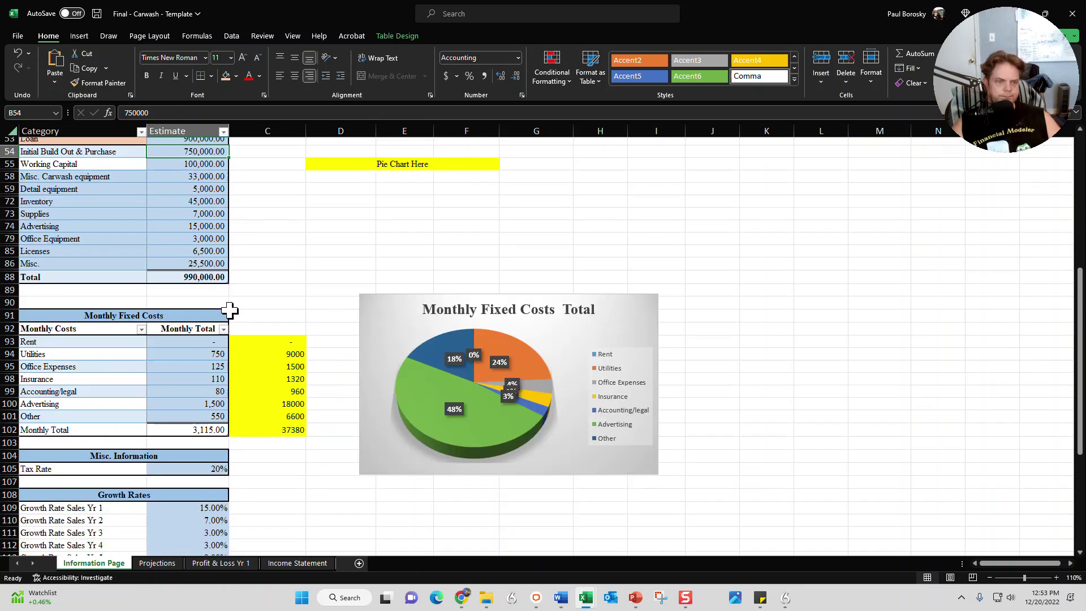
{"action": "scroll", "coordinate": [230, 310], "scroll_direction": "down", "scroll_amount": 2}
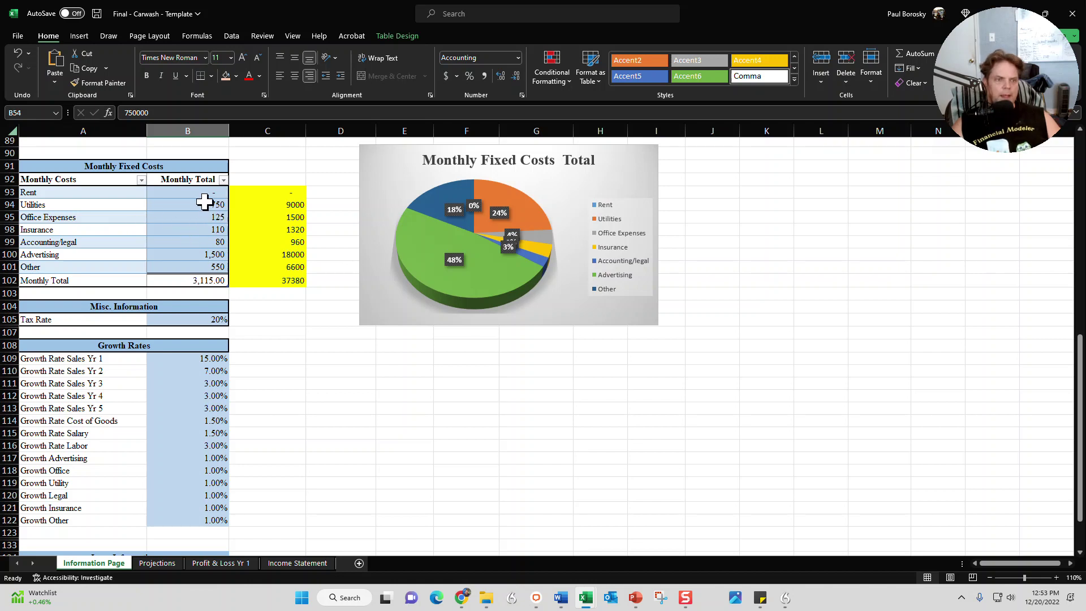
{"action": "left_click_drag", "start_coordinate": [106, 195], "coordinate": [105, 268]}
{"action": "left_click", "coordinate": [222, 242]}
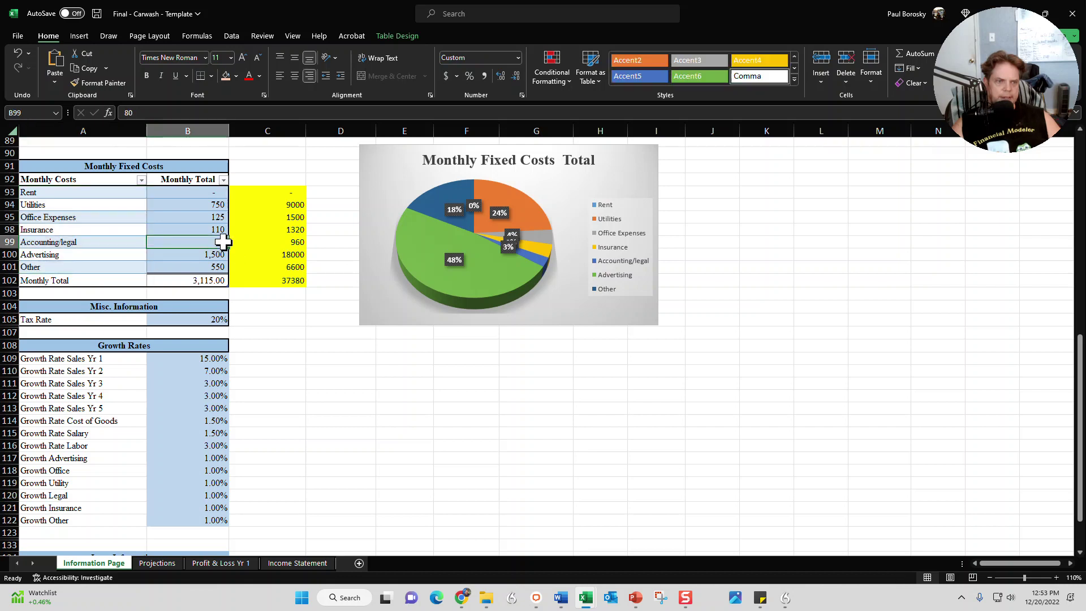
{"action": "left_click_drag", "start_coordinate": [200, 204], "coordinate": [198, 264]}
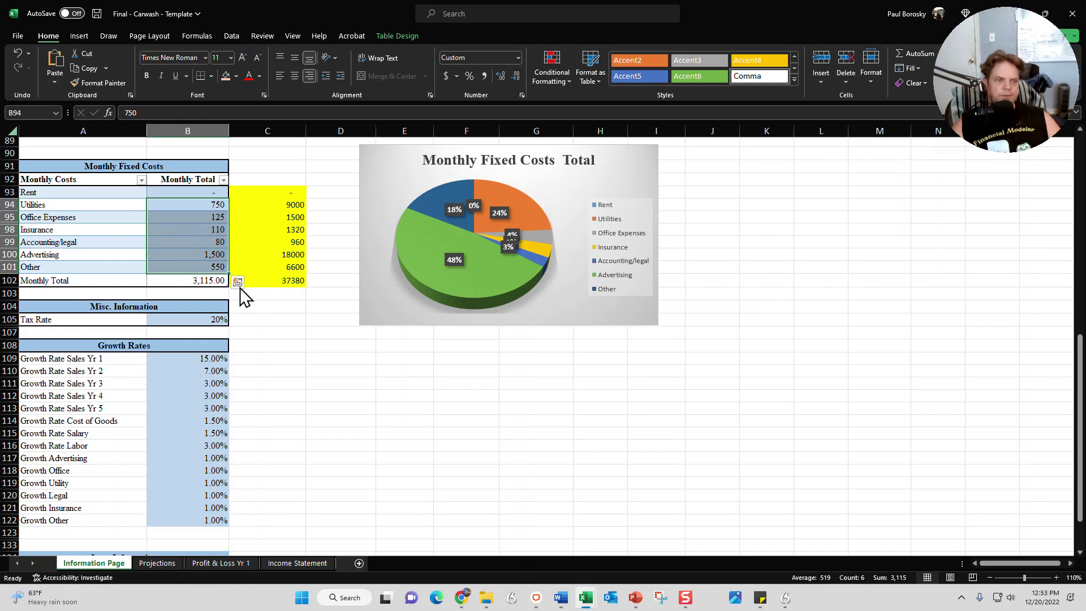
{"action": "left_click_drag", "start_coordinate": [85, 193], "coordinate": [86, 256]}
{"action": "left_click", "coordinate": [217, 267]}
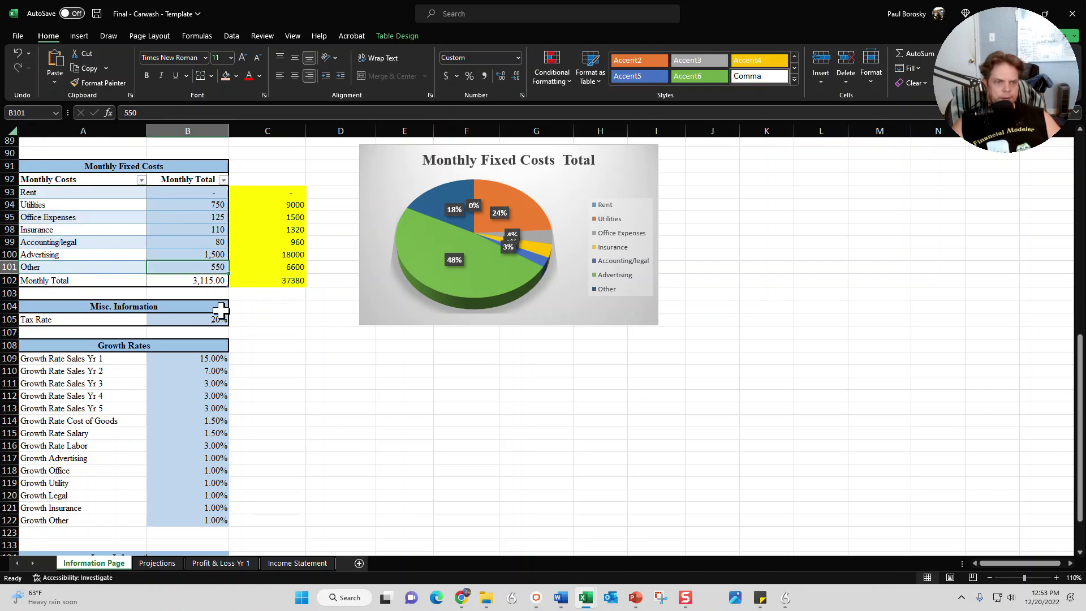
- Examine the Tax Rate input under Misc. Information
{"action": "scroll", "coordinate": [226, 310], "scroll_direction": "down", "scroll_amount": 1}
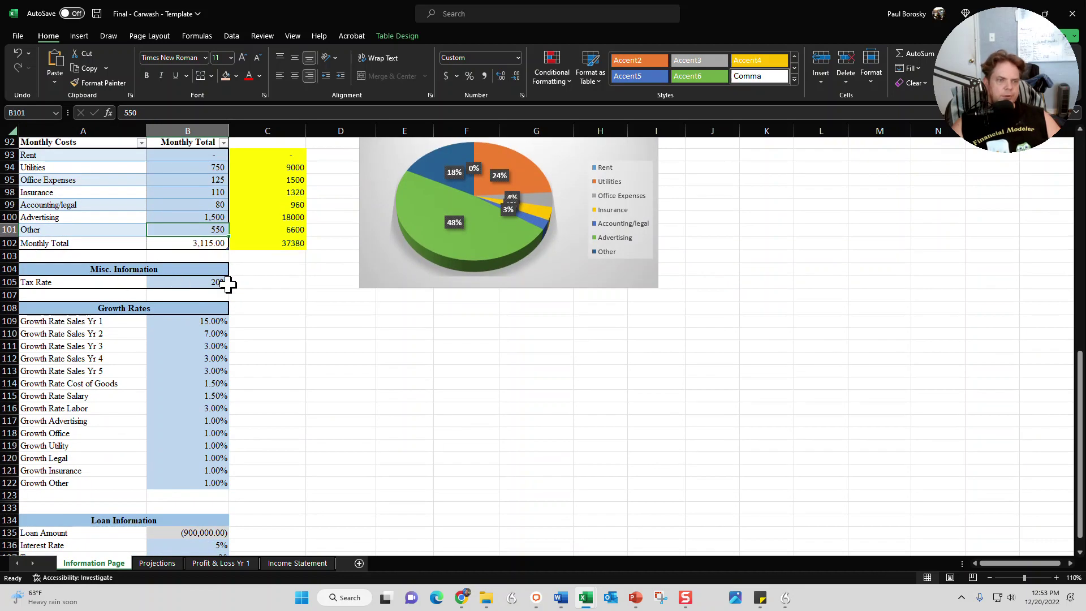
{"action": "left_click", "coordinate": [218, 282]}
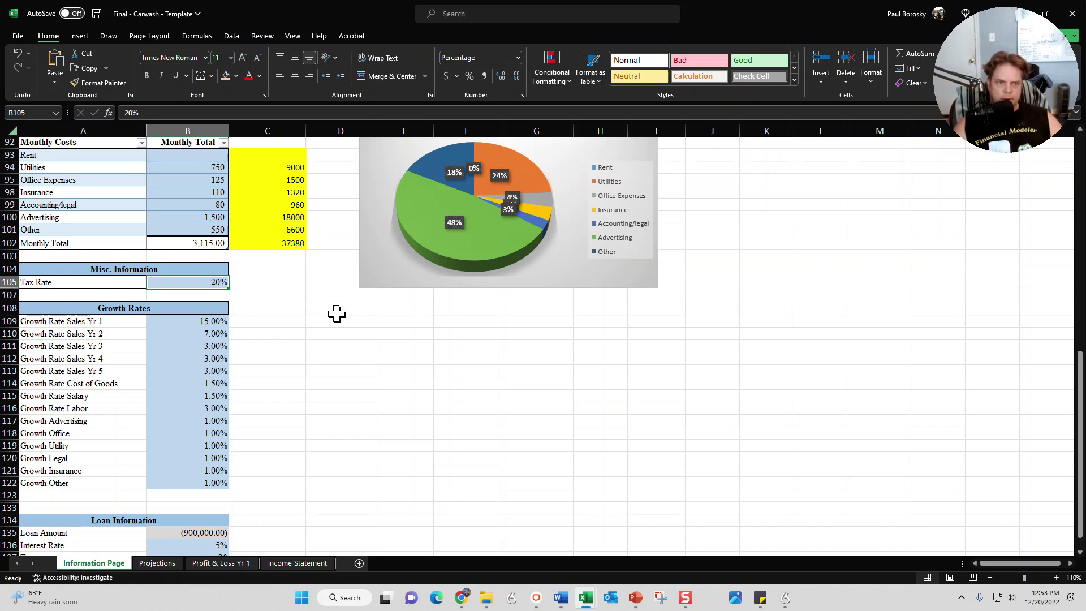
{"action": "left_click", "coordinate": [290, 311]}
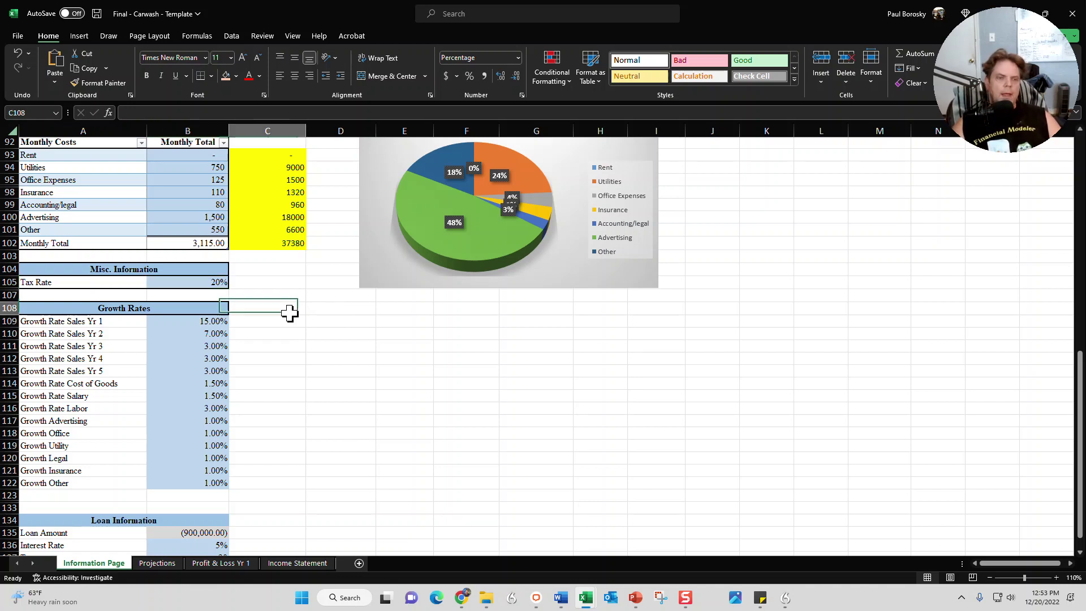
{"action": "left_click", "coordinate": [219, 282]}
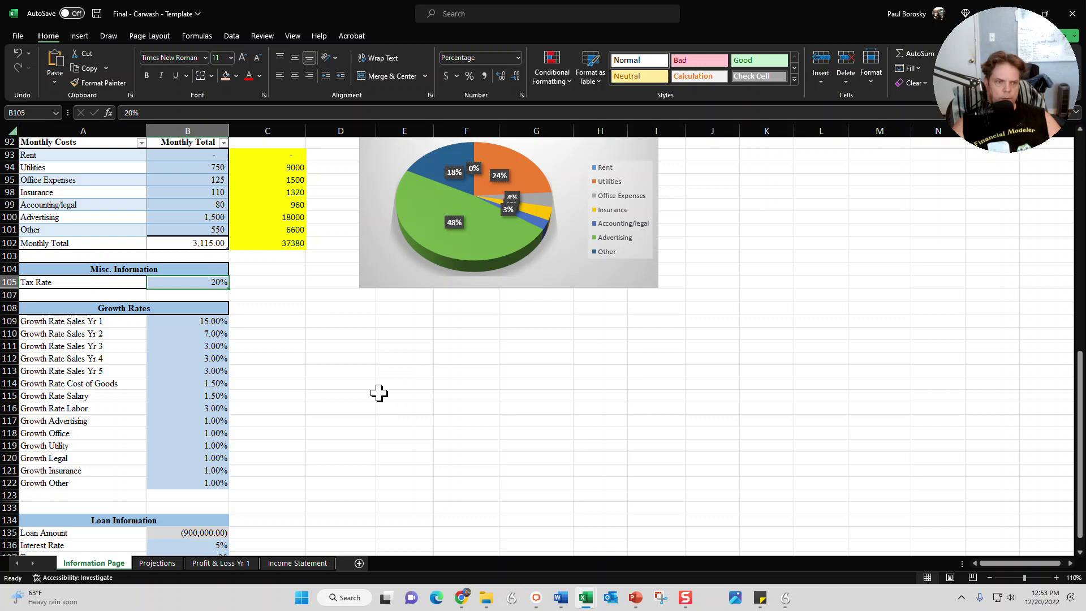
{"action": "left_click", "coordinate": [334, 372]}
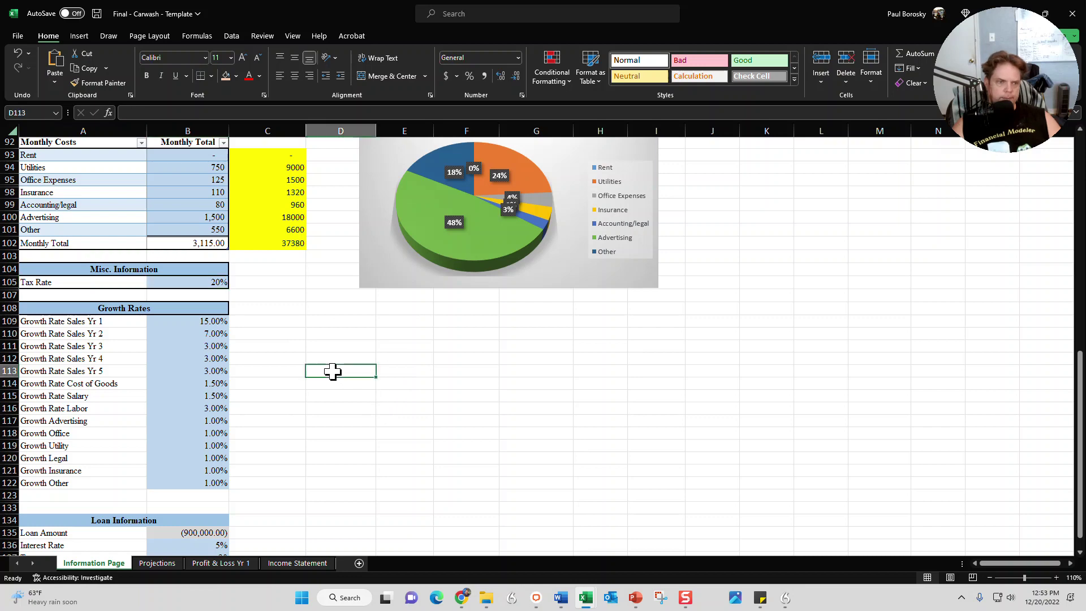
- Examine the Growth Rates table's yearly sales growth rates and the growth rates for cost of goods, salary, labor and other expenses
{"action": "left_click", "coordinate": [181, 305]}
{"action": "left_click_drag", "start_coordinate": [196, 321], "coordinate": [206, 370]}
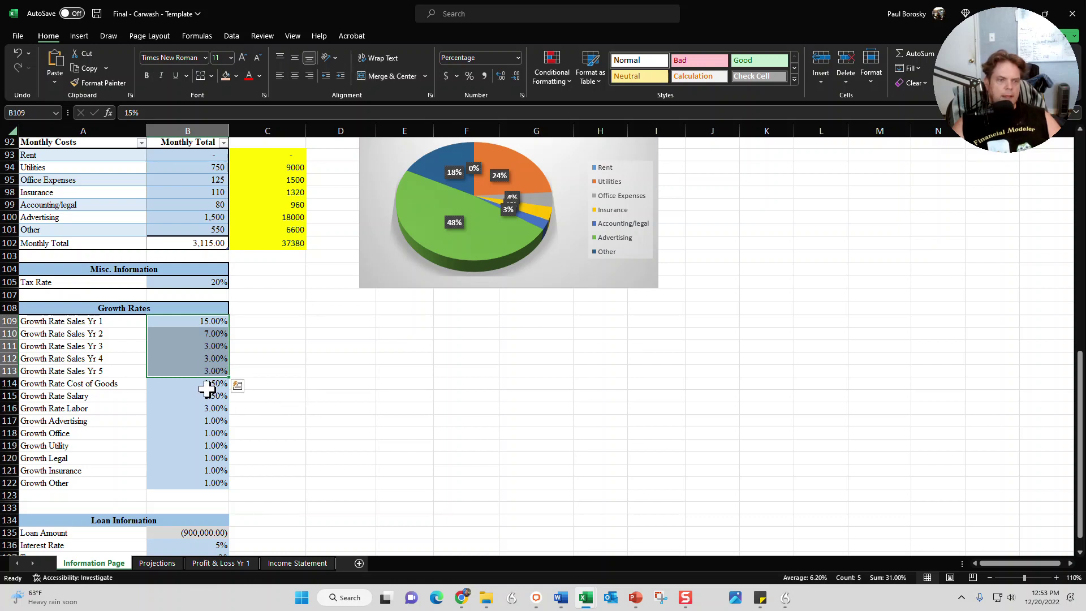
{"action": "left_click_drag", "start_coordinate": [207, 383], "coordinate": [197, 482]}
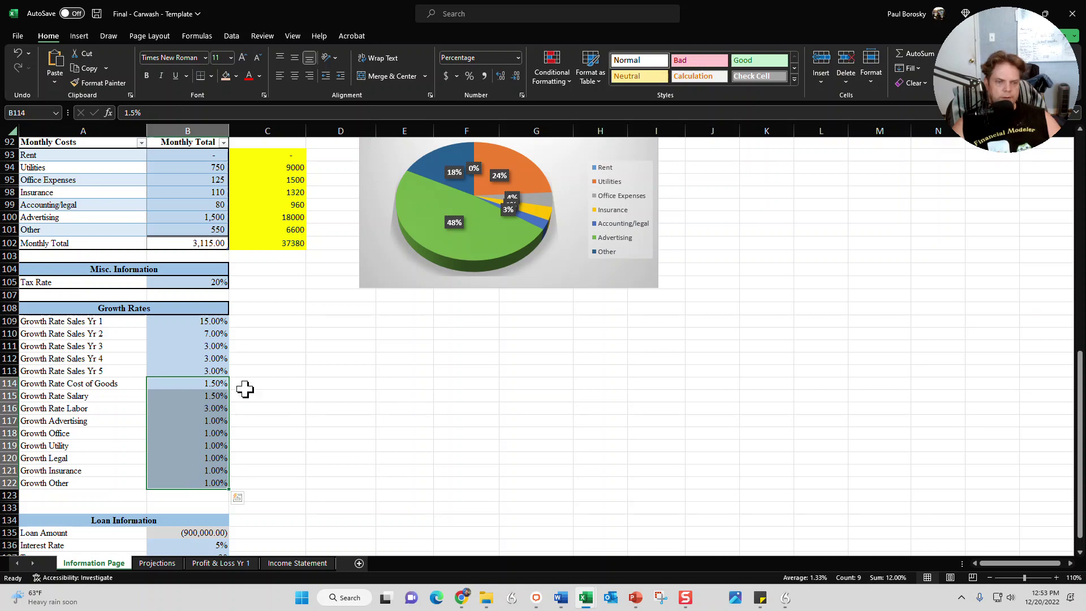
- Compare the Loan Amount in the Loan Information table with the Loan entry in the Startup Costs table
{"action": "scroll", "coordinate": [308, 363], "scroll_direction": "down", "scroll_amount": 3}
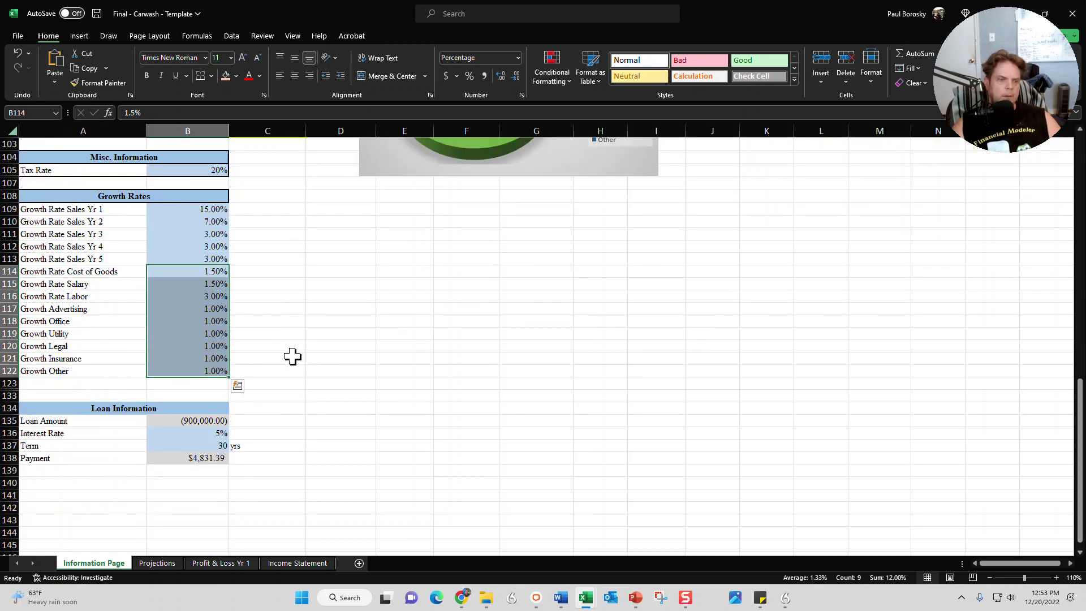
{"action": "scroll", "coordinate": [293, 356], "scroll_direction": "down", "scroll_amount": 1}
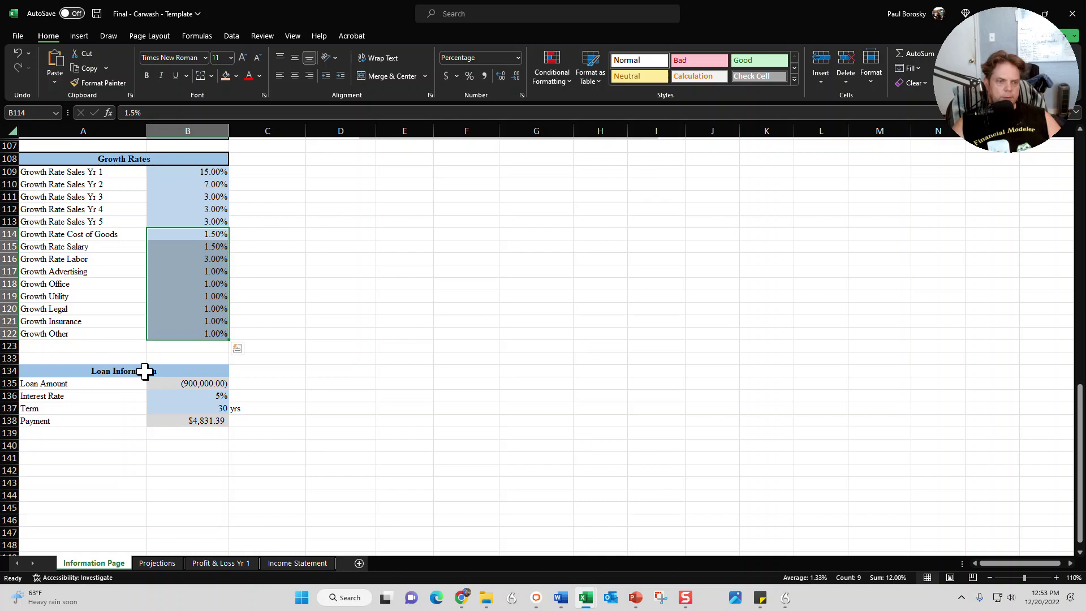
{"action": "scroll", "coordinate": [207, 359], "scroll_direction": "up", "scroll_amount": 9}
{"action": "scroll", "coordinate": [217, 274], "scroll_direction": "up", "scroll_amount": 4}
{"action": "left_click", "coordinate": [192, 287]}
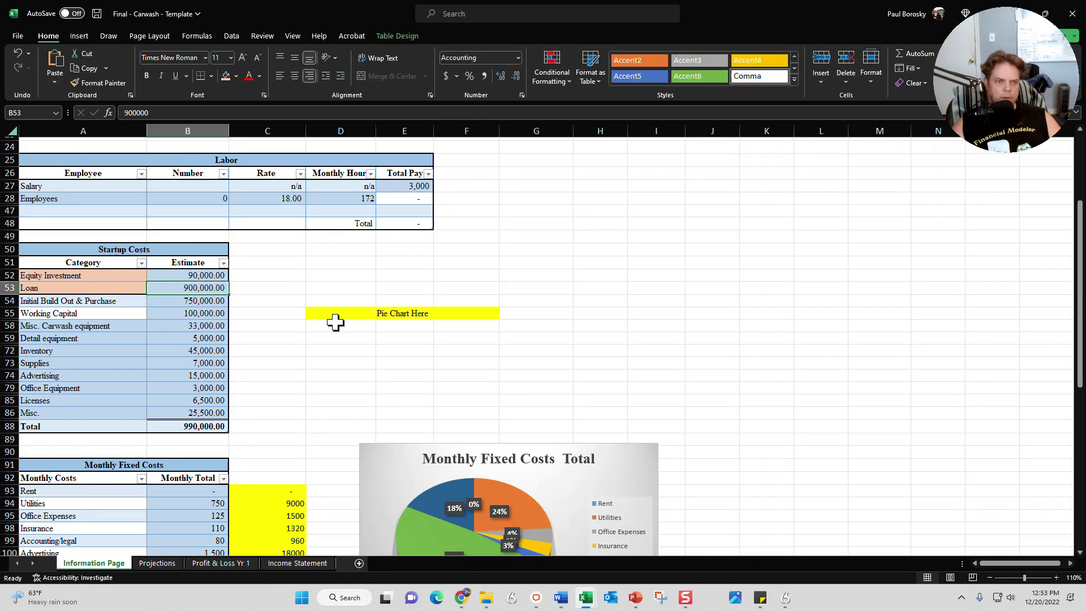
{"action": "scroll", "coordinate": [238, 334], "scroll_direction": "down", "scroll_amount": 12}
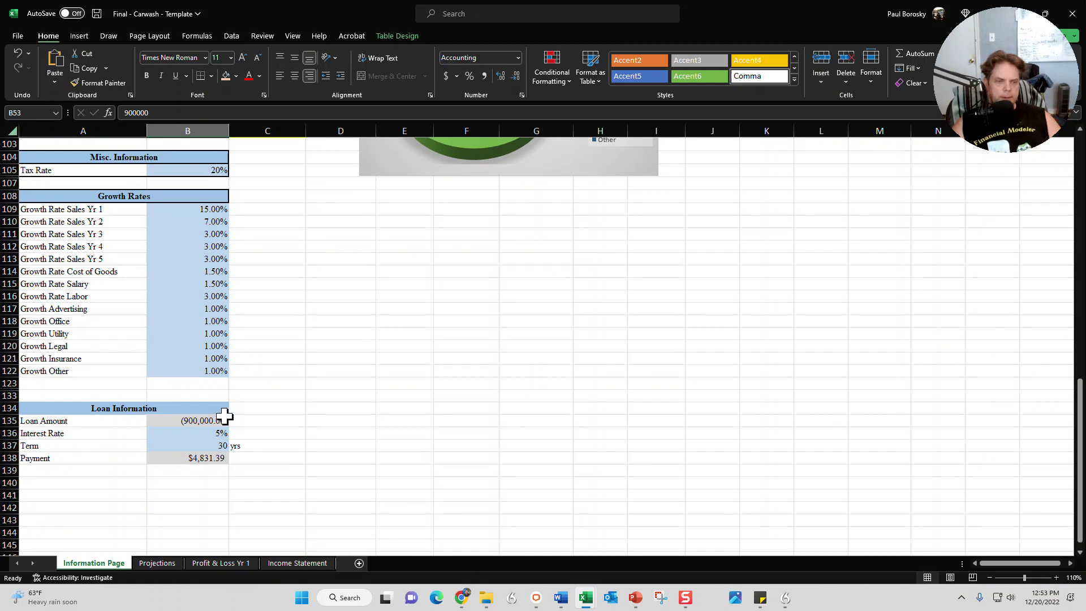
{"action": "left_click", "coordinate": [219, 422]}
- Examine the loan's Interest Rate and Term inputs and the formula behind the Payment cell
{"action": "left_click", "coordinate": [192, 436]}
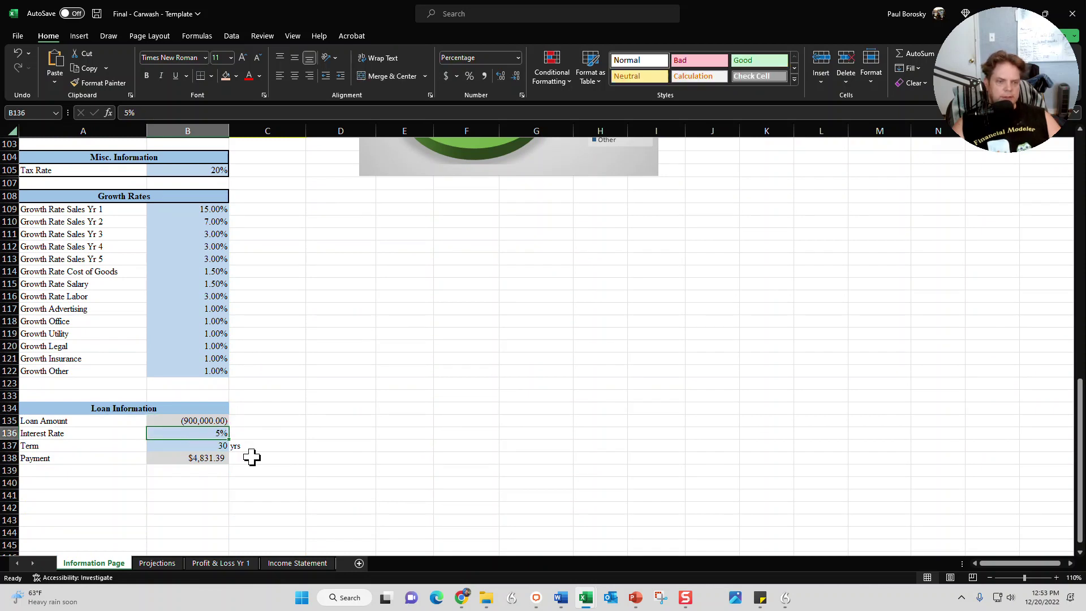
{"action": "left_click", "coordinate": [204, 447]}
{"action": "left_click", "coordinate": [205, 459]}
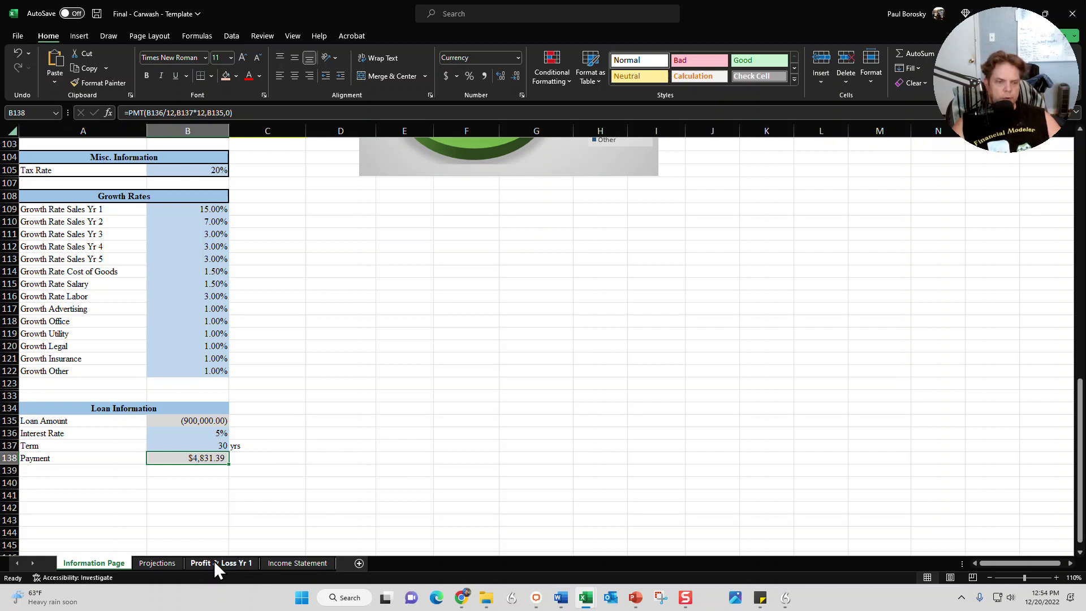
- View the Income Statement sheet, and return to the daily sales table and Year 1 summary on the Information Page
{"action": "left_click", "coordinate": [290, 569]}
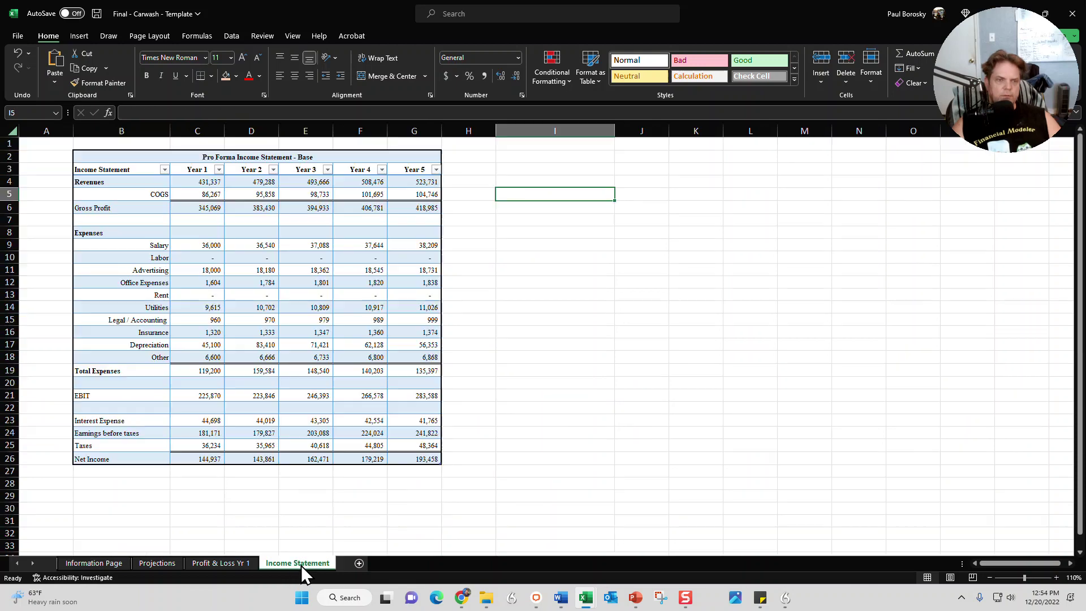
{"action": "left_click", "coordinate": [79, 563]}
{"action": "scroll", "coordinate": [229, 503], "scroll_direction": "up", "scroll_amount": 15}
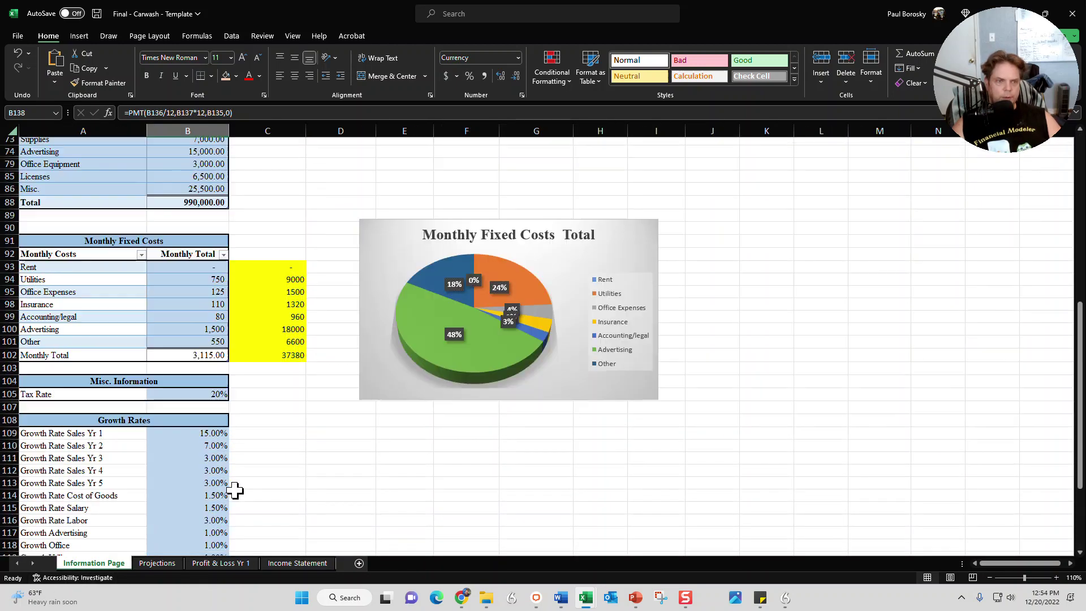
{"action": "scroll", "coordinate": [230, 431], "scroll_direction": "up", "scroll_amount": 3}
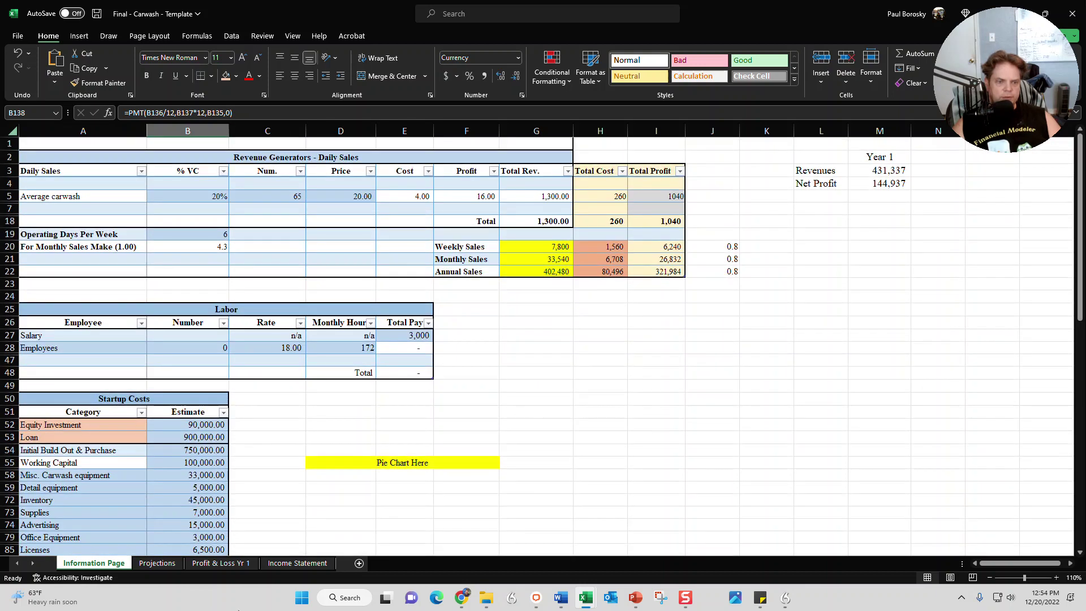
- Review the Year 1 Quarter 1 statement on the Profit & Loss Yr 1 sheet and the five-year statement on the Income Statement sheet
{"action": "left_click", "coordinate": [230, 565]}
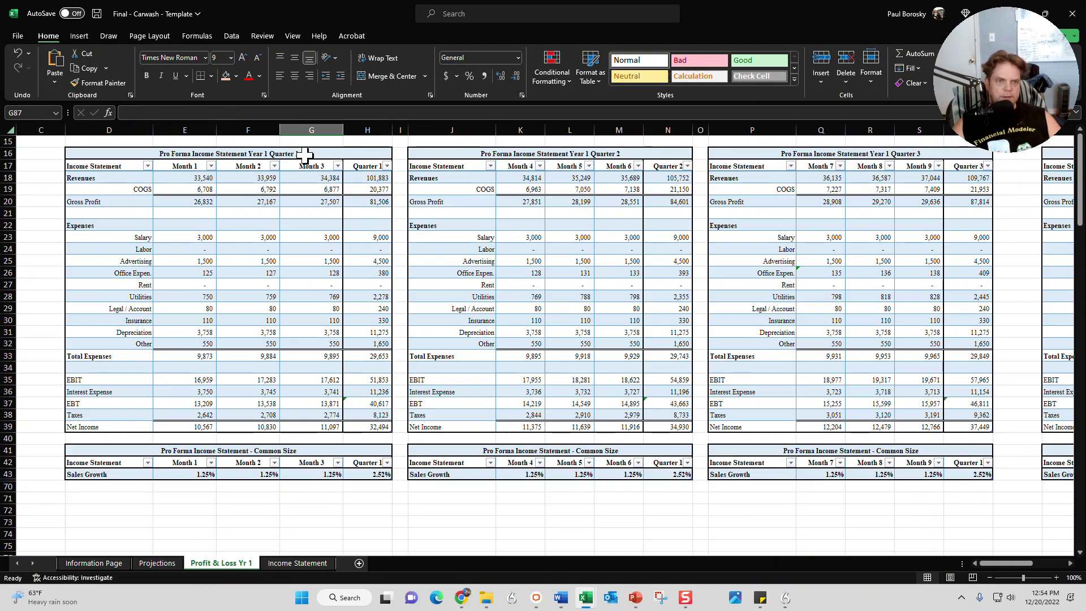
{"action": "left_click_drag", "start_coordinate": [306, 154], "coordinate": [293, 427]}
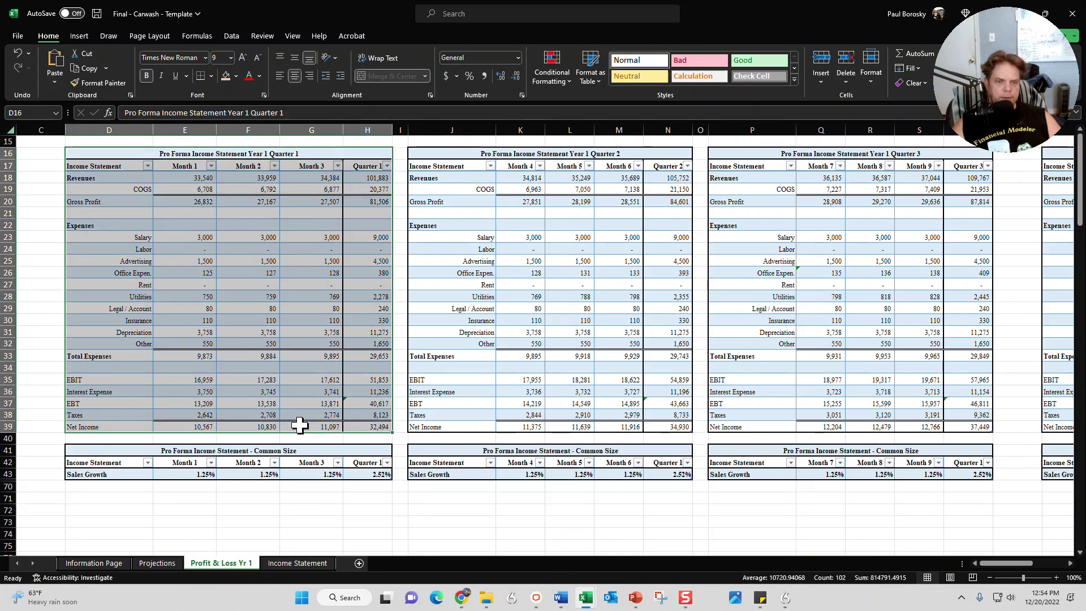
{"action": "left_click", "coordinate": [297, 563]}
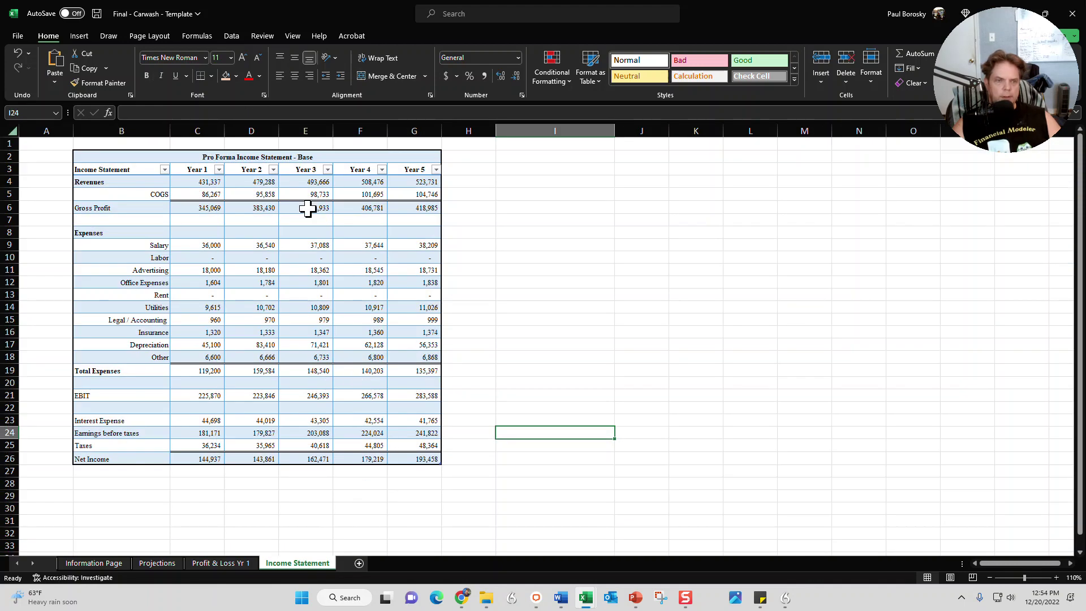
{"action": "left_click_drag", "start_coordinate": [294, 156], "coordinate": [298, 461]}
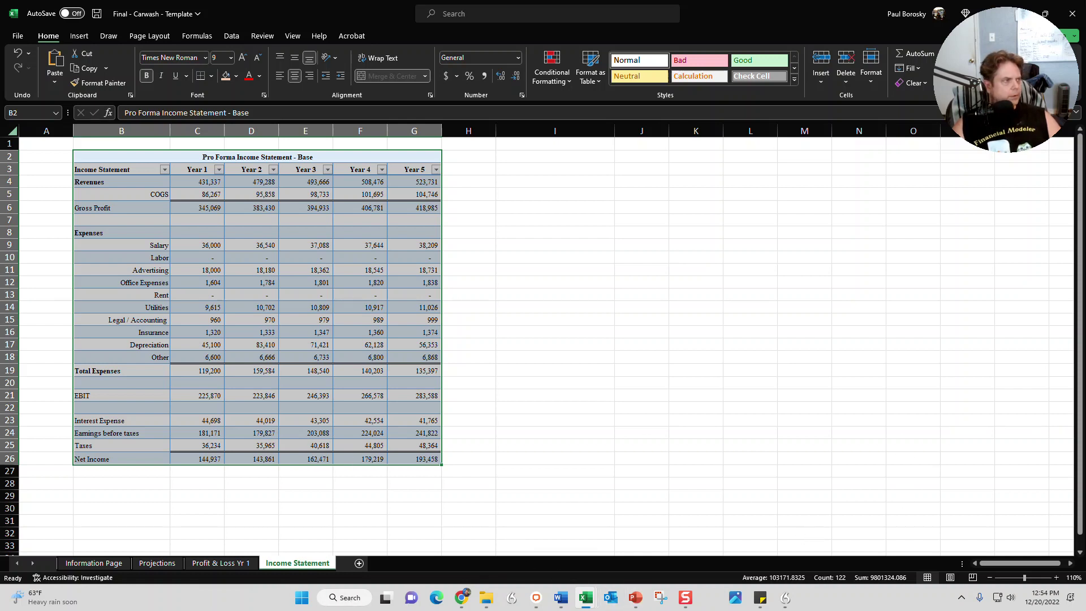
- Switch to the Financial Projections presentation in PowerPoint and show the Summary slide
{"action": "key", "text": "alt+Tab"}
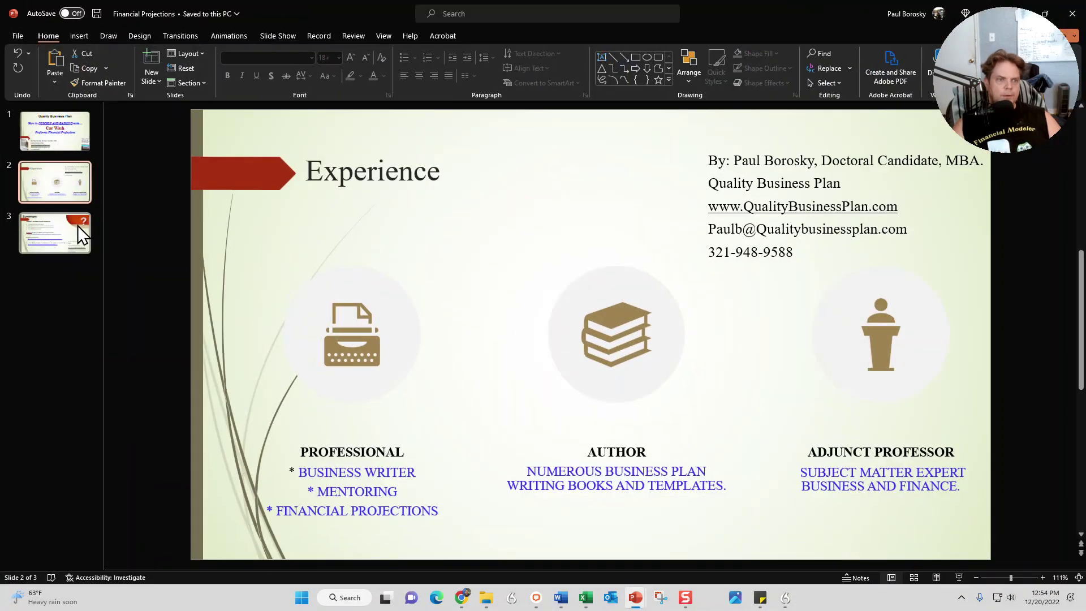
{"action": "left_click", "coordinate": [60, 220]}
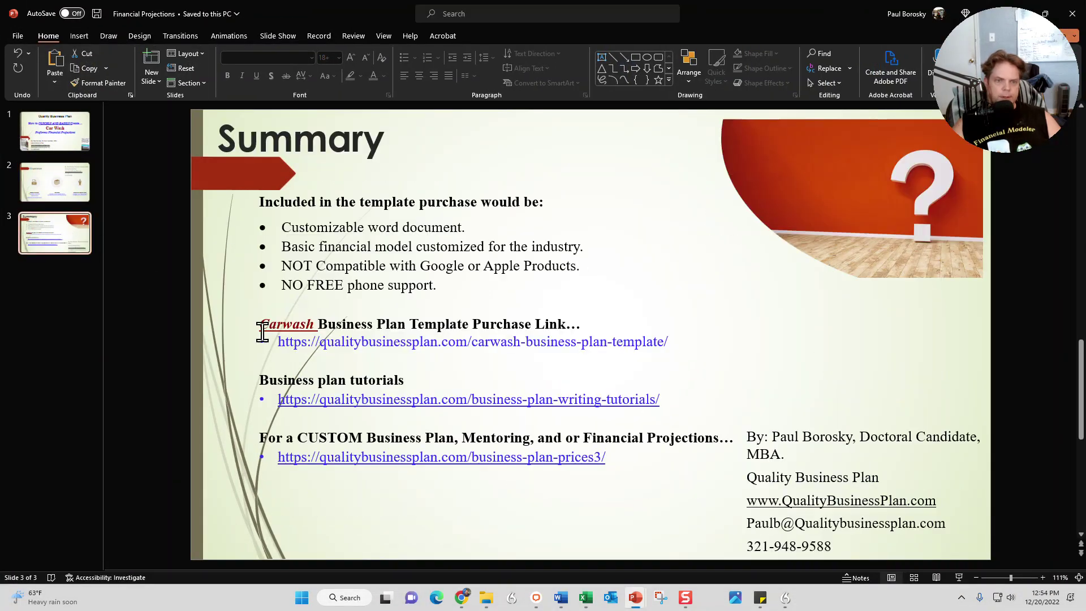